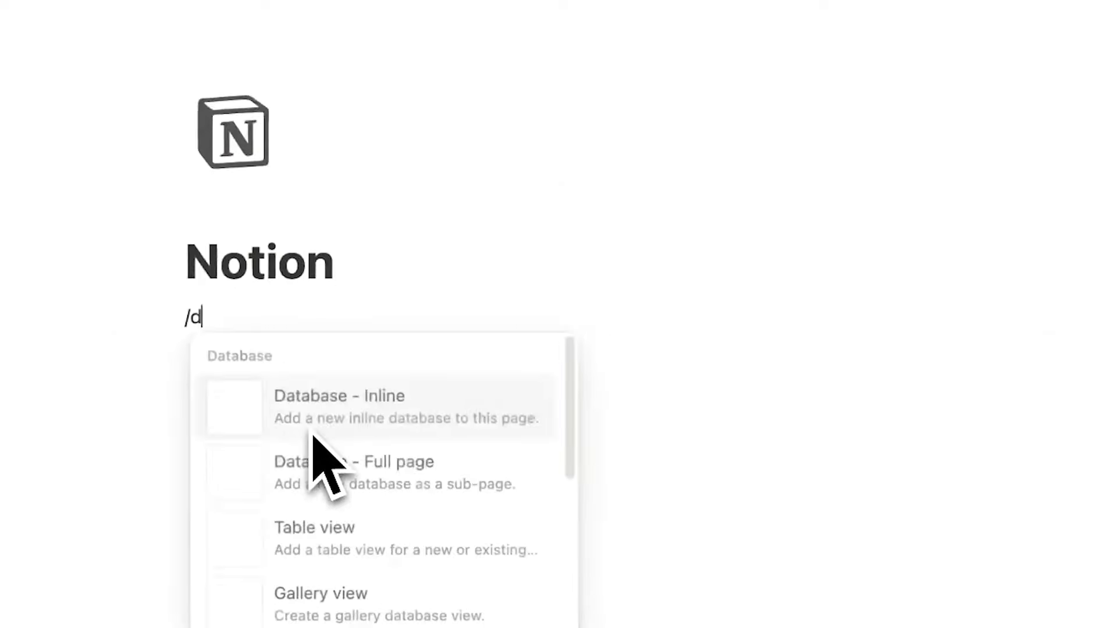
# Find the database blocks with "data" and insert a table view below the Notion page title.
pyautogui.write('ata')
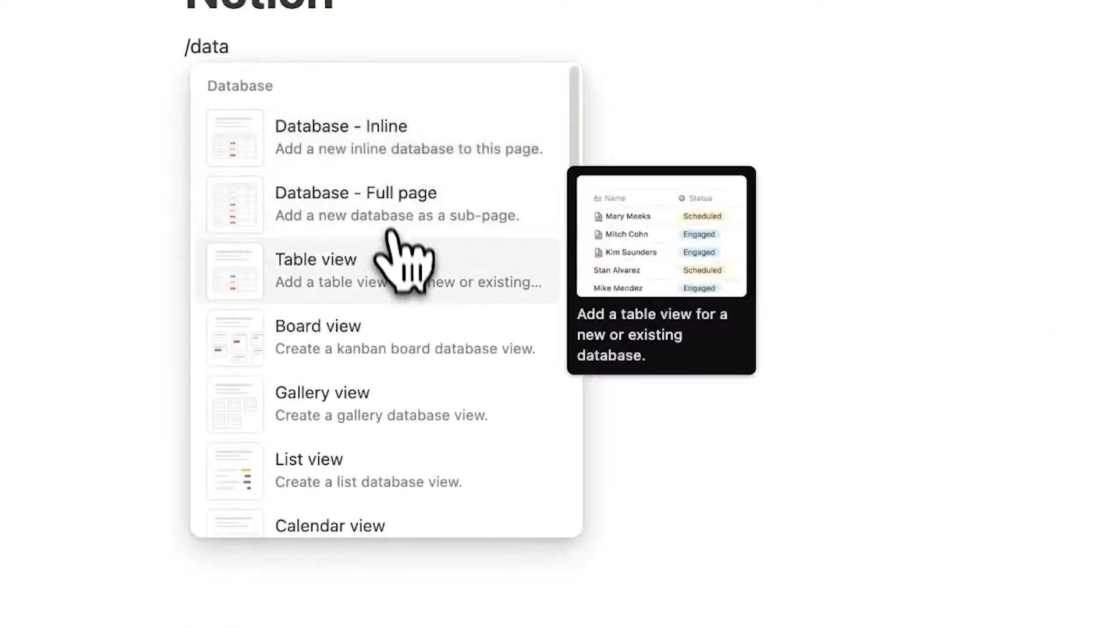
pyautogui.click(391, 245)
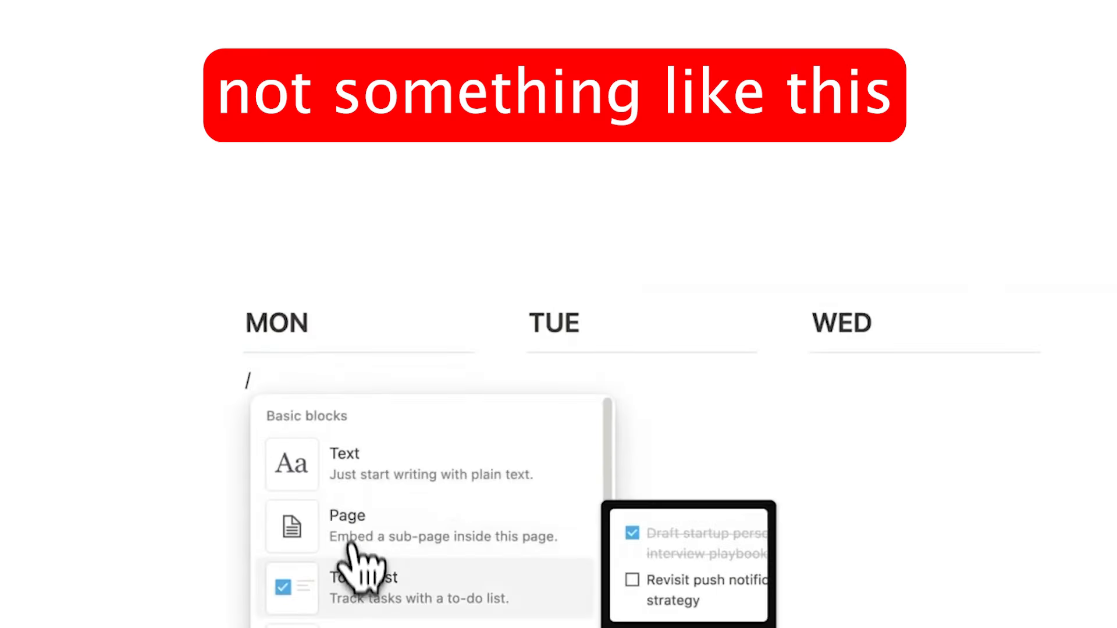
# Add a to-do list under the MON heading with the items task 1, task 2 and task 3.
pyautogui.click(418, 576)
pyautogui.write('task 1 task 2 task 3')
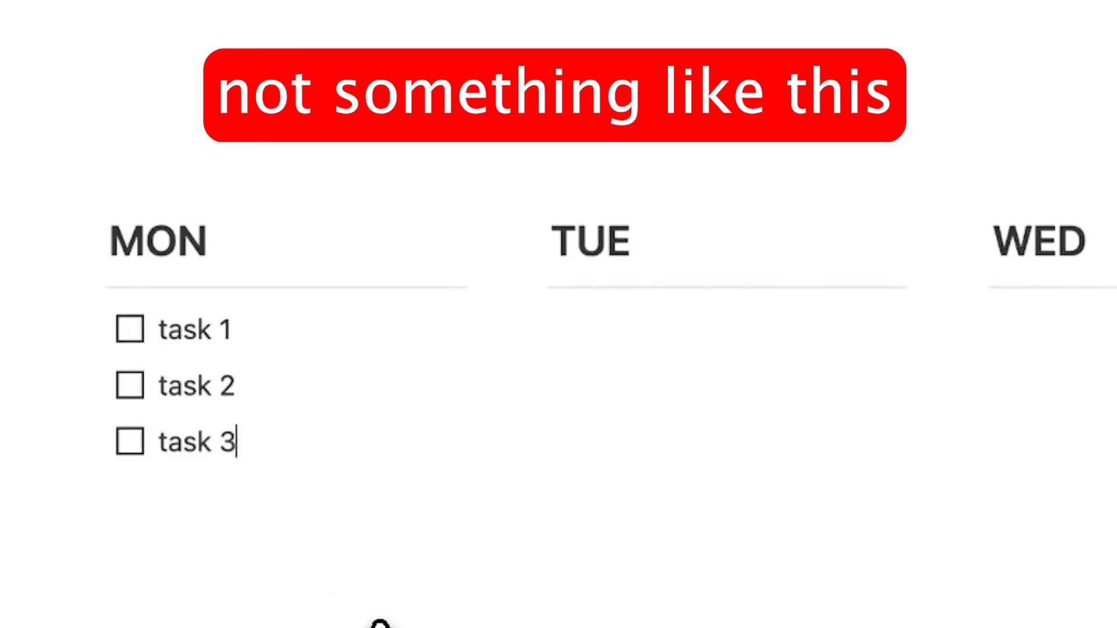
pyautogui.click(262, 382)
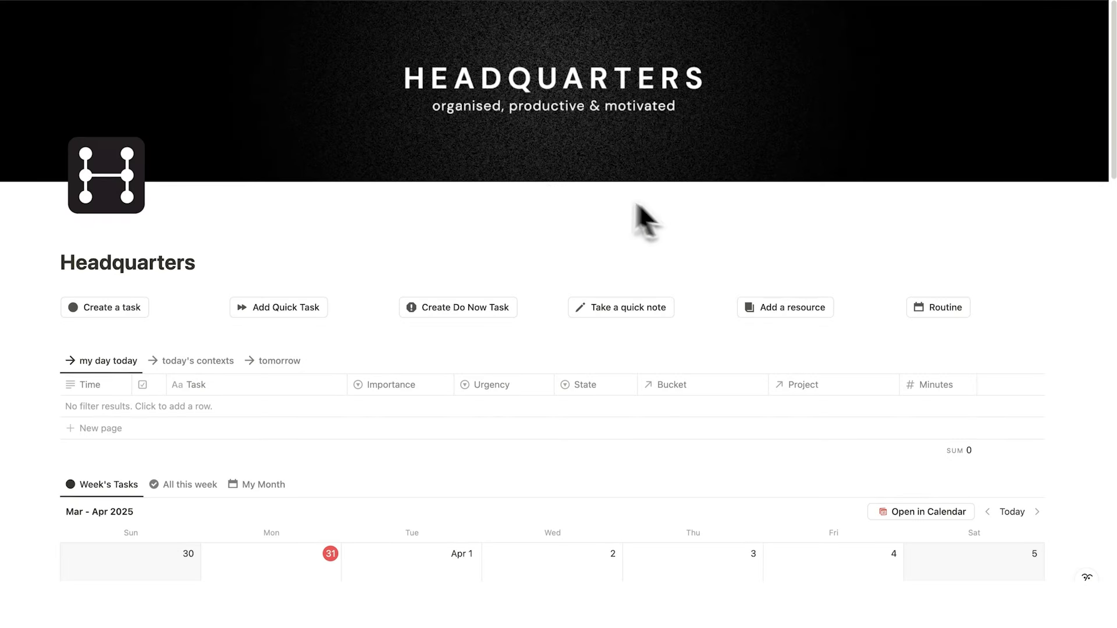
pyautogui.scroll(-6, 640, 220)
pyautogui.scroll(-15, 473, 187)
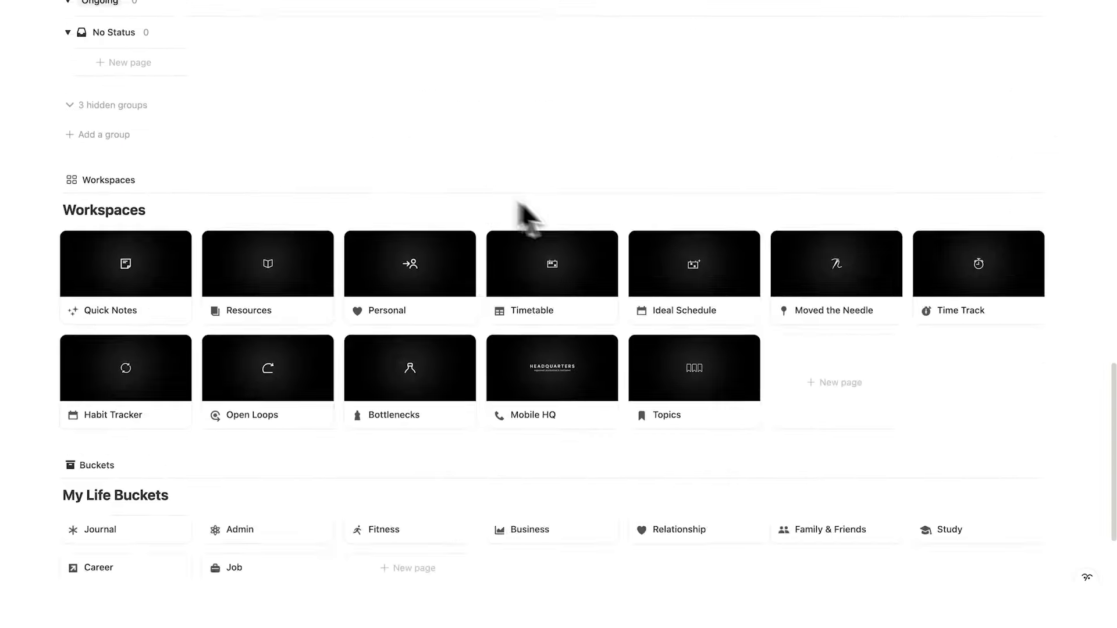
pyautogui.scroll(20, 523, 212)
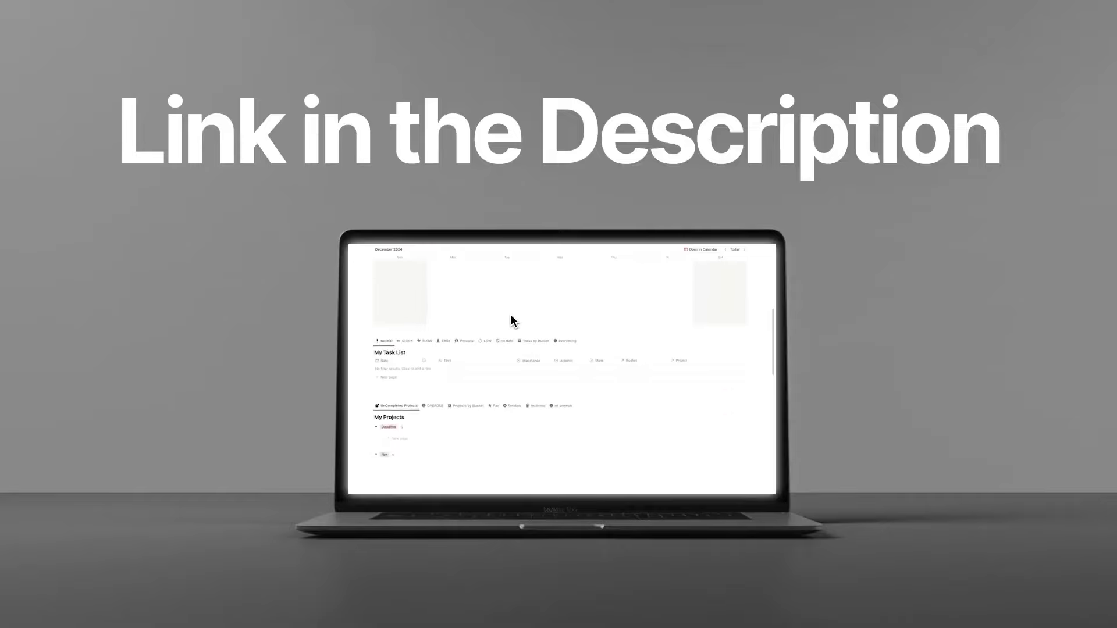
pyautogui.scroll(-10, 511, 317)
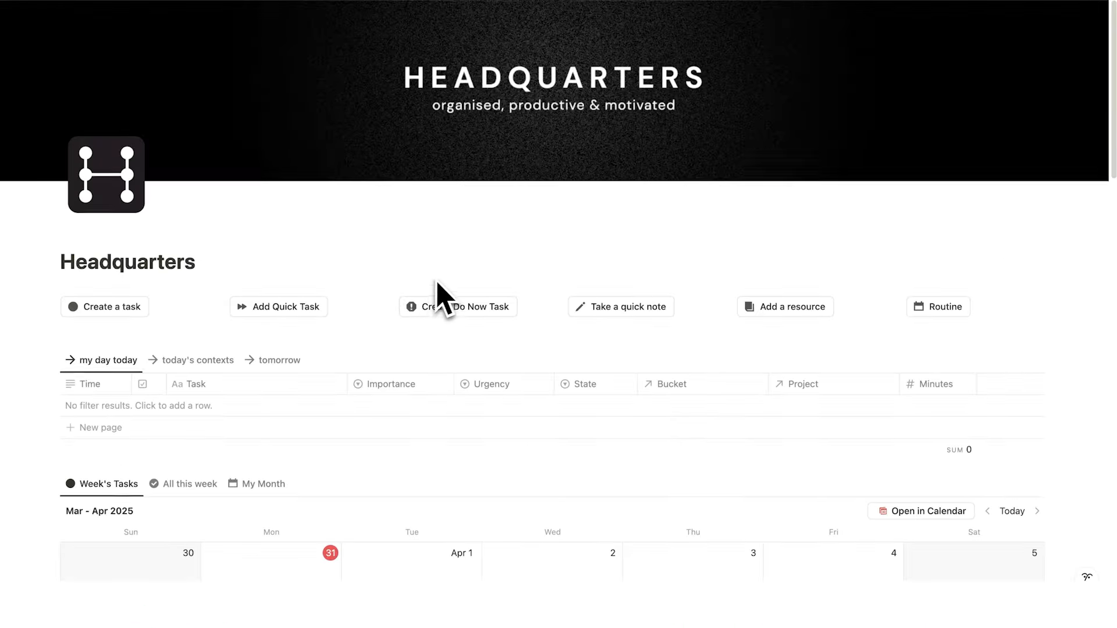
# Add four tasks named Task 1, Task 2, Task 3 and Task 4 to My Task List.
pyautogui.scroll(-5, 439, 292)
pyautogui.scroll(-5, 439, 287)
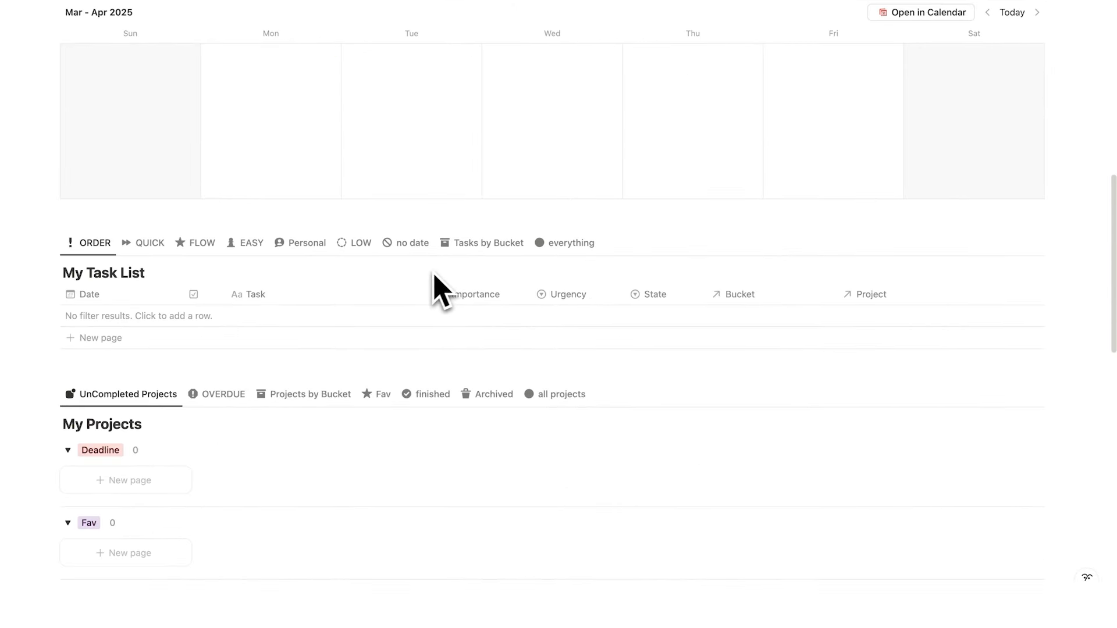
pyautogui.click(174, 360)
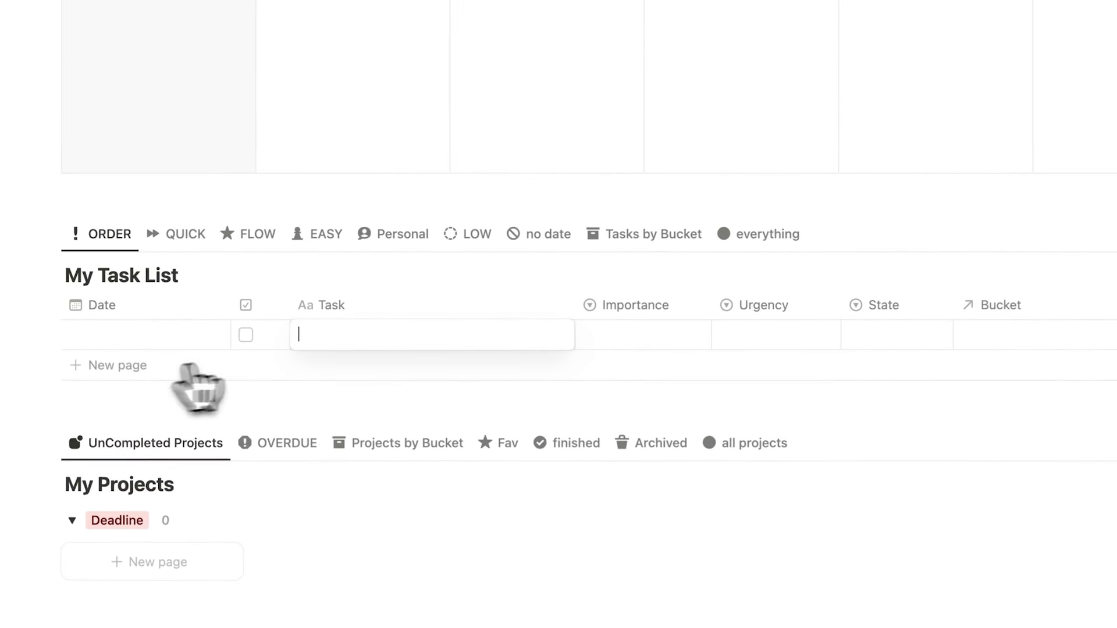
pyautogui.write('Task 1')
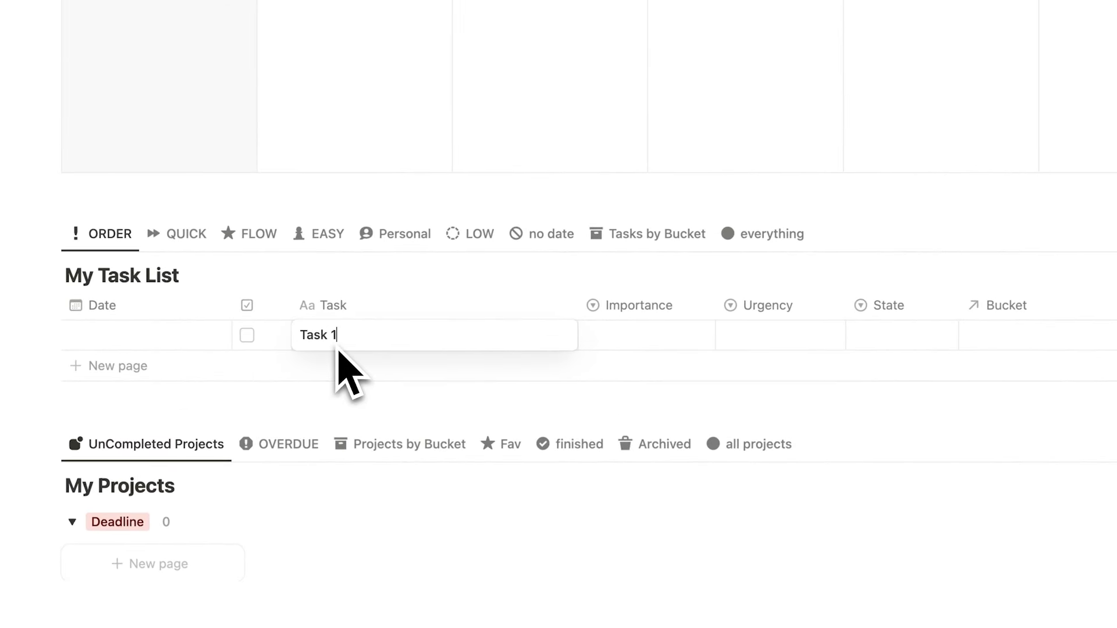
pyautogui.press('Return')
pyautogui.click(285, 372)
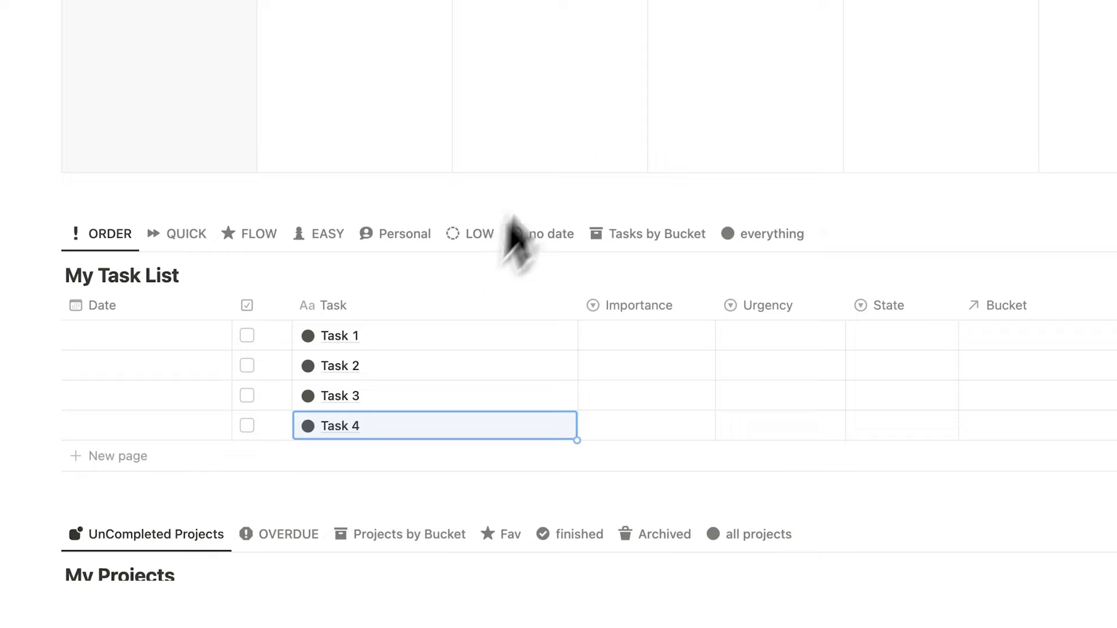
pyautogui.press('Escape')
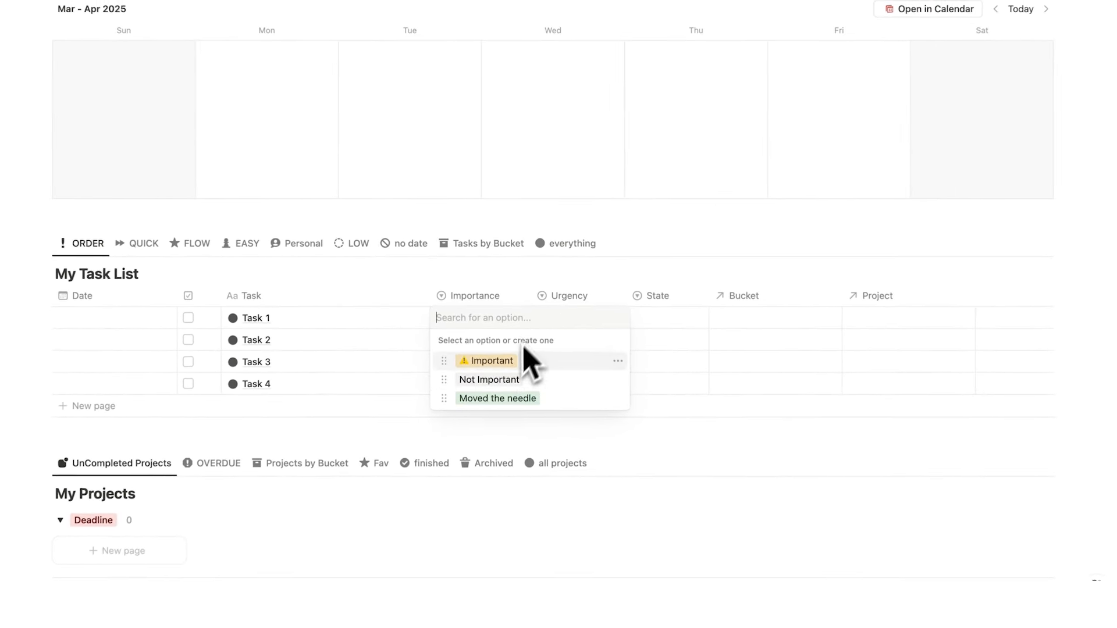
# Set Task 1's Importance to Not Important and its Urgency to Not Urgent in My Task List.
pyautogui.click(672, 352)
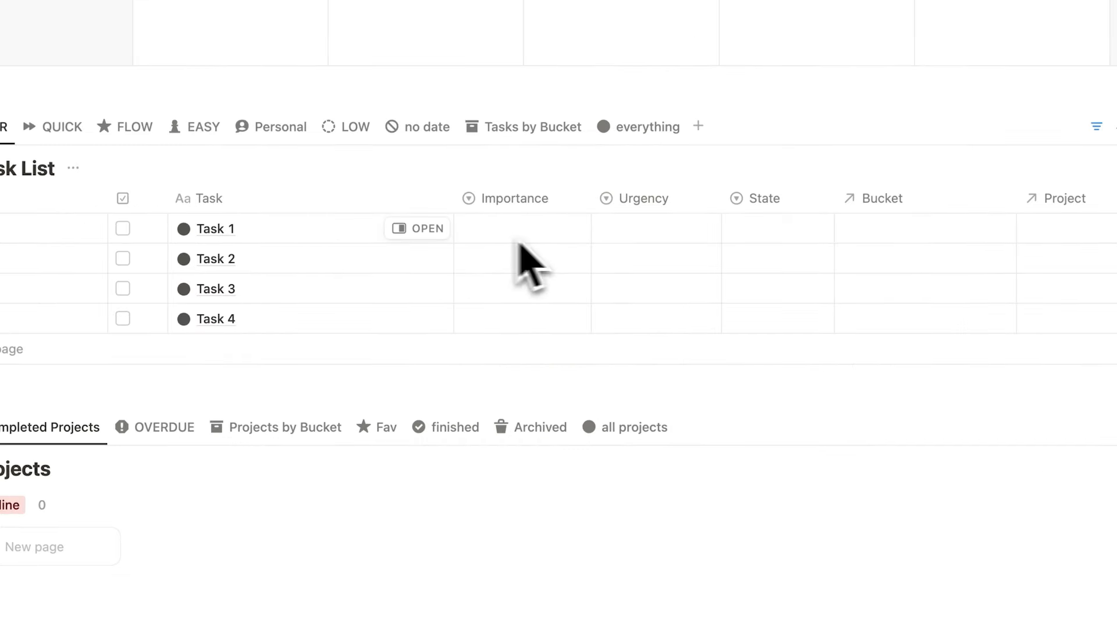
pyautogui.click(503, 230)
pyautogui.click(528, 308)
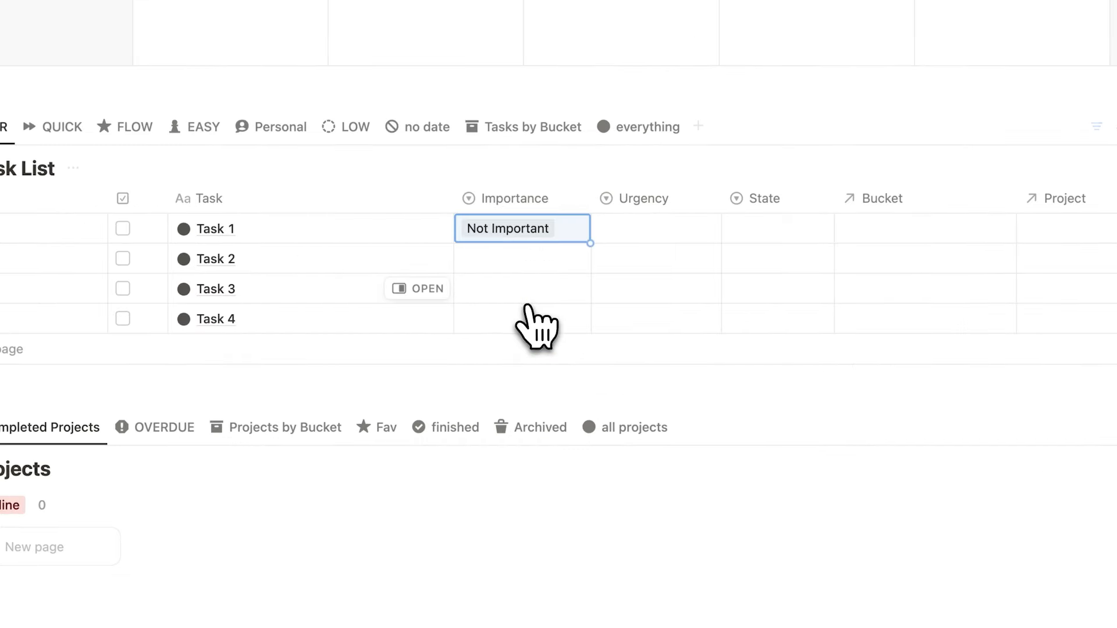
pyautogui.click(617, 233)
pyautogui.click(640, 312)
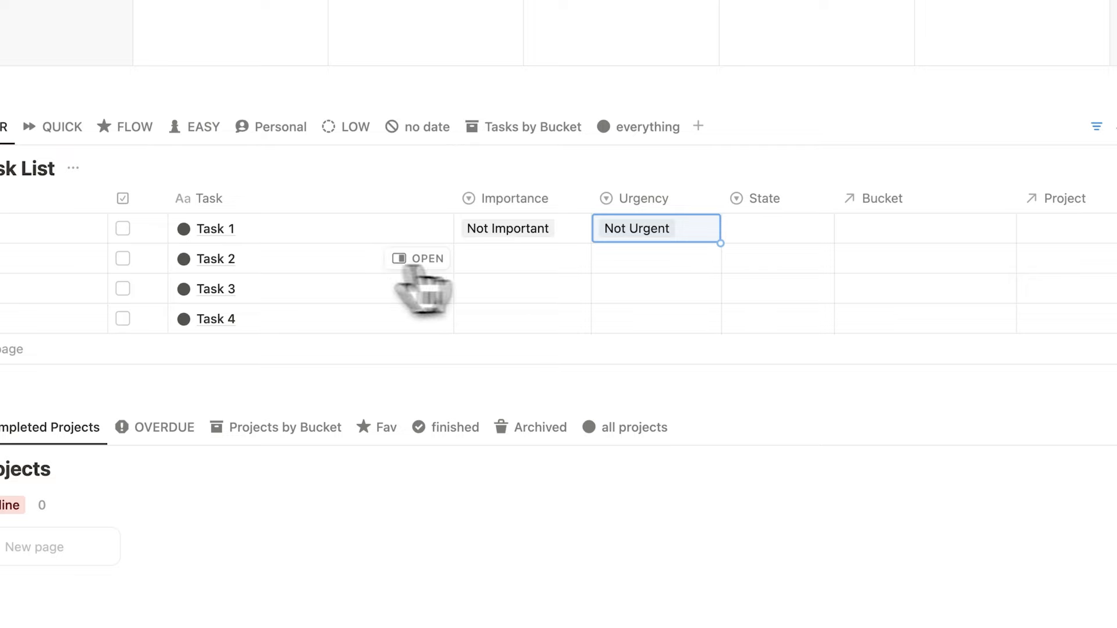
# Set Task 2's Importance to Important and its Urgency to Not Urgent.
pyautogui.click(524, 263)
pyautogui.click(542, 318)
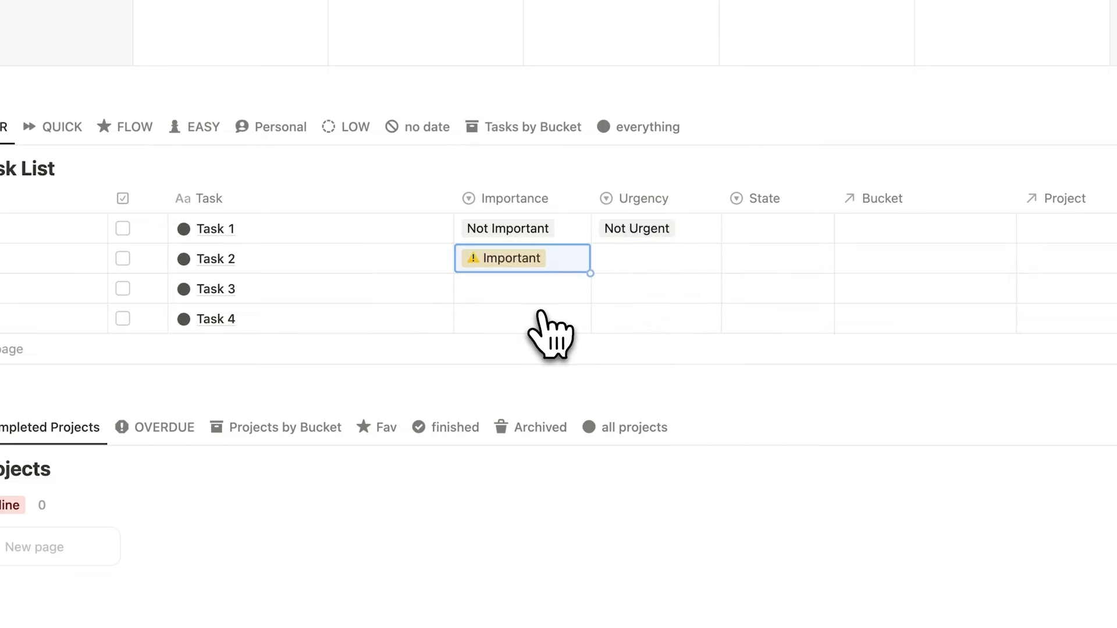
pyautogui.press('Right')
pyautogui.press('Return')
pyautogui.click(652, 340)
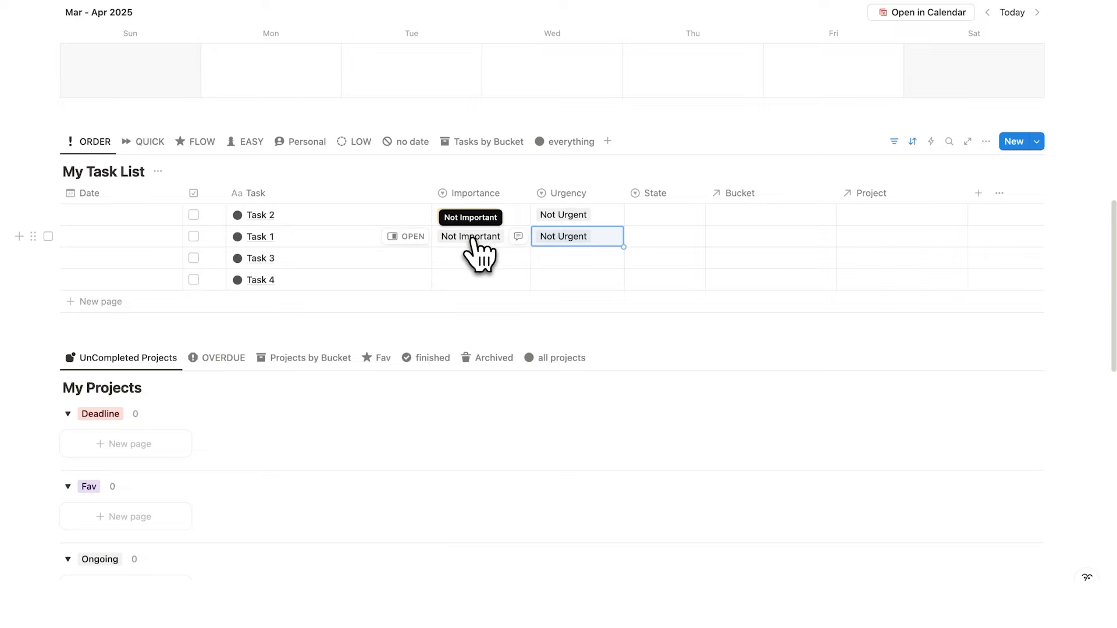
# Set Task 3's Importance to Important and its Urgency to Urgent.
pyautogui.click(484, 257)
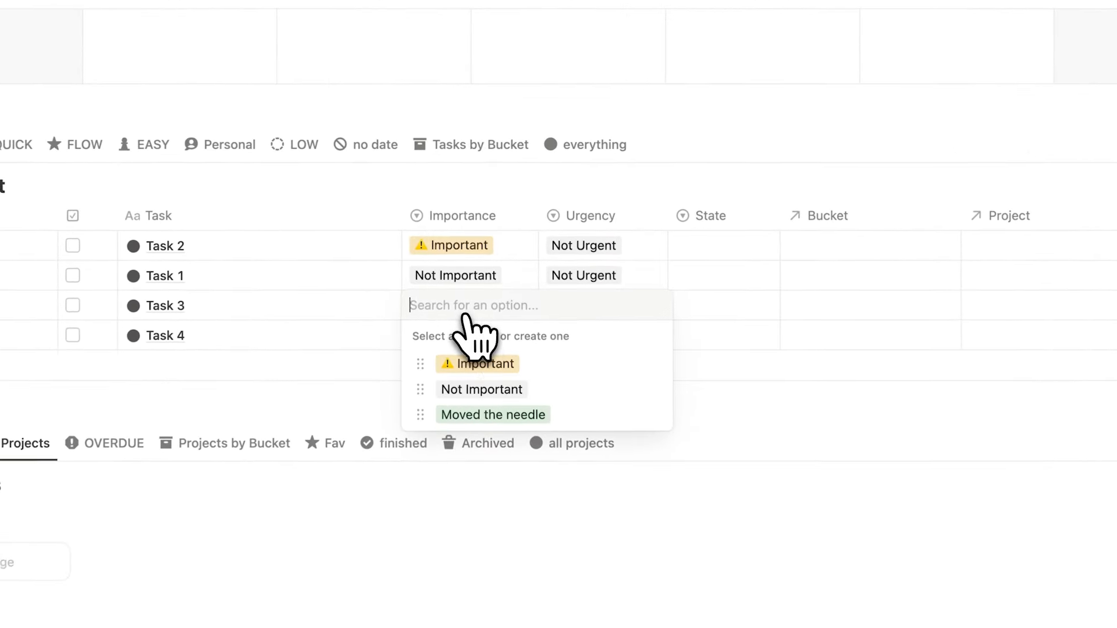
pyautogui.click(541, 301)
pyautogui.click(556, 311)
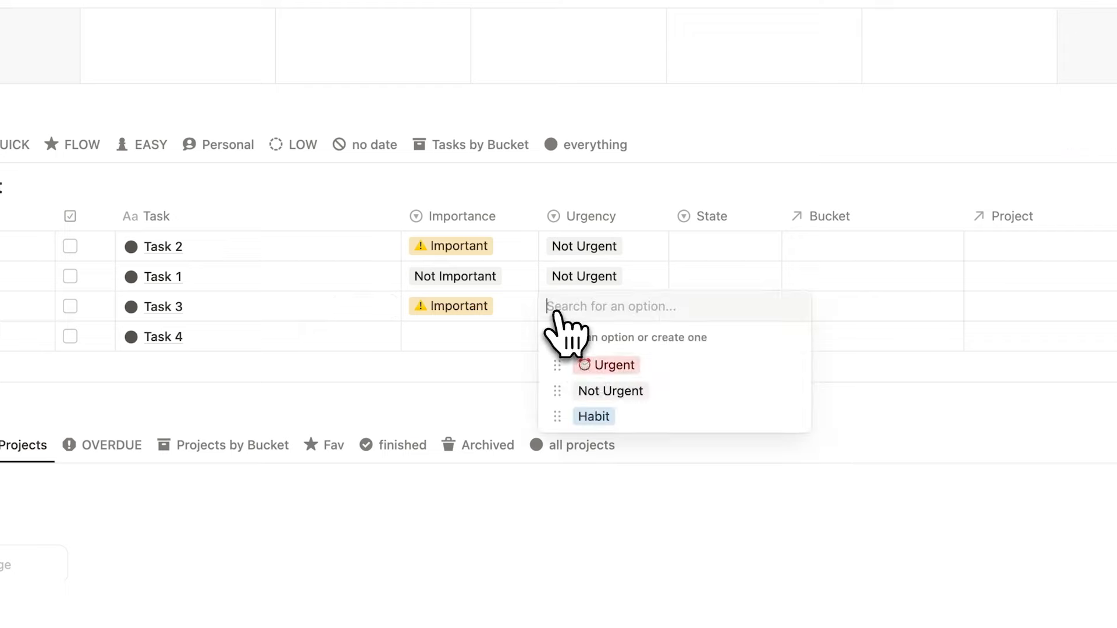
pyautogui.click(584, 363)
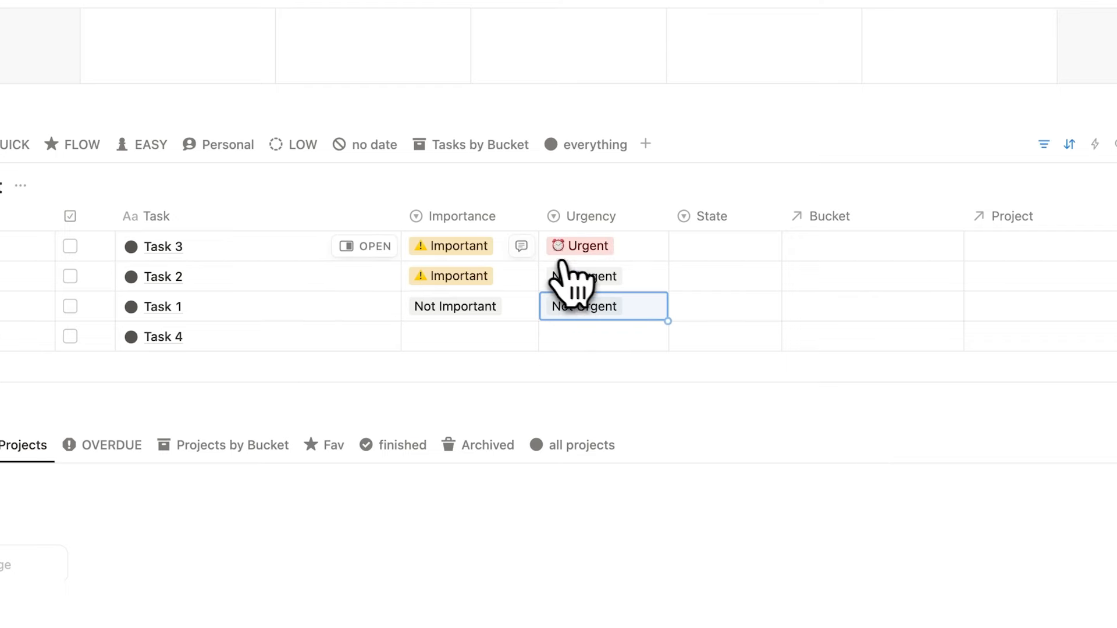
# Set Task 4's Importance to Not Important and its Urgency to Urgent.
pyautogui.click(495, 340)
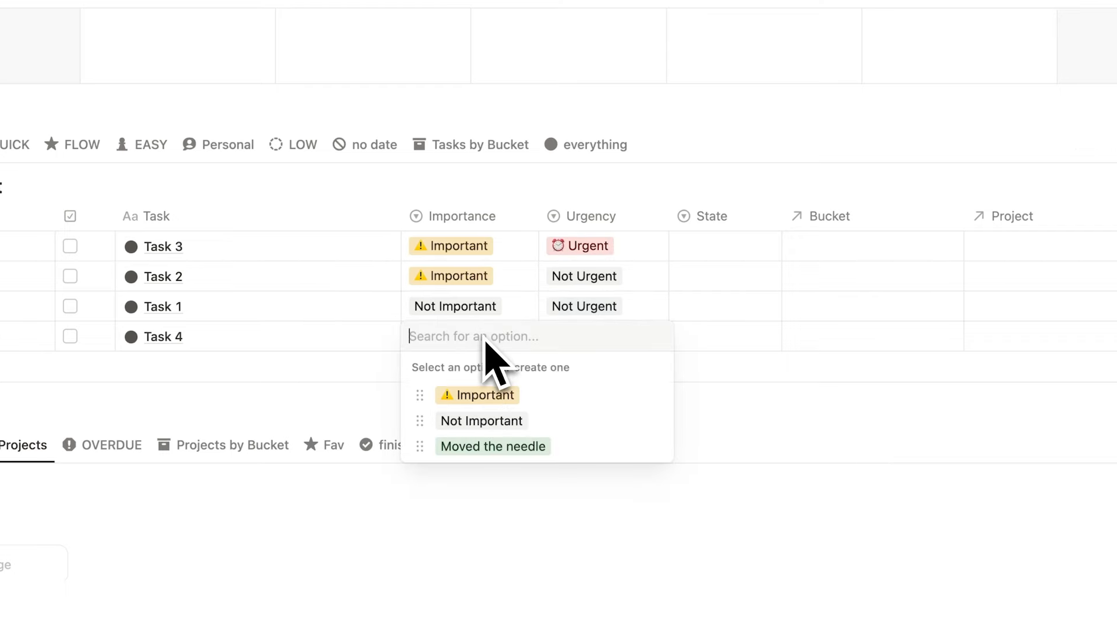
pyautogui.click(495, 420)
pyautogui.click(593, 340)
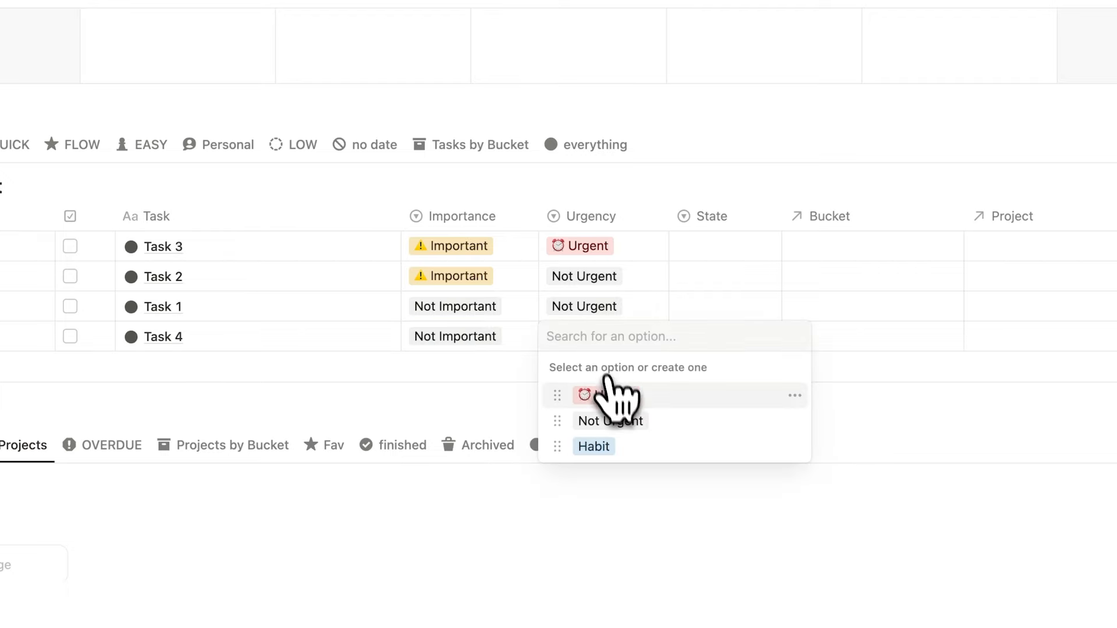
pyautogui.click(608, 394)
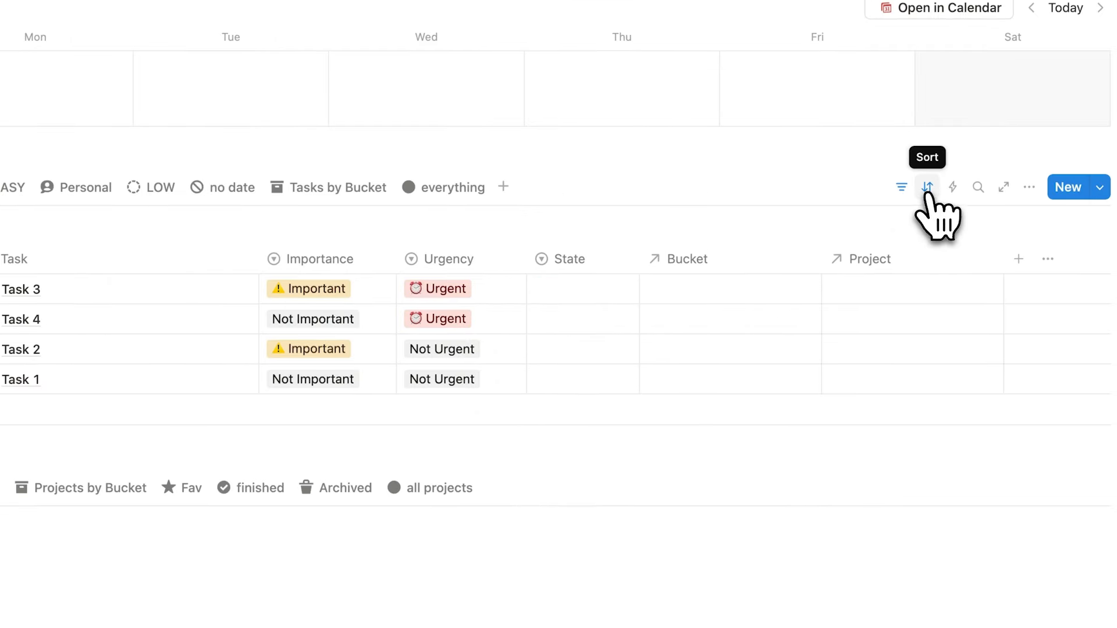
# Examine the sort rules applied to the ORDER view of My Task List.
pyautogui.click(927, 186)
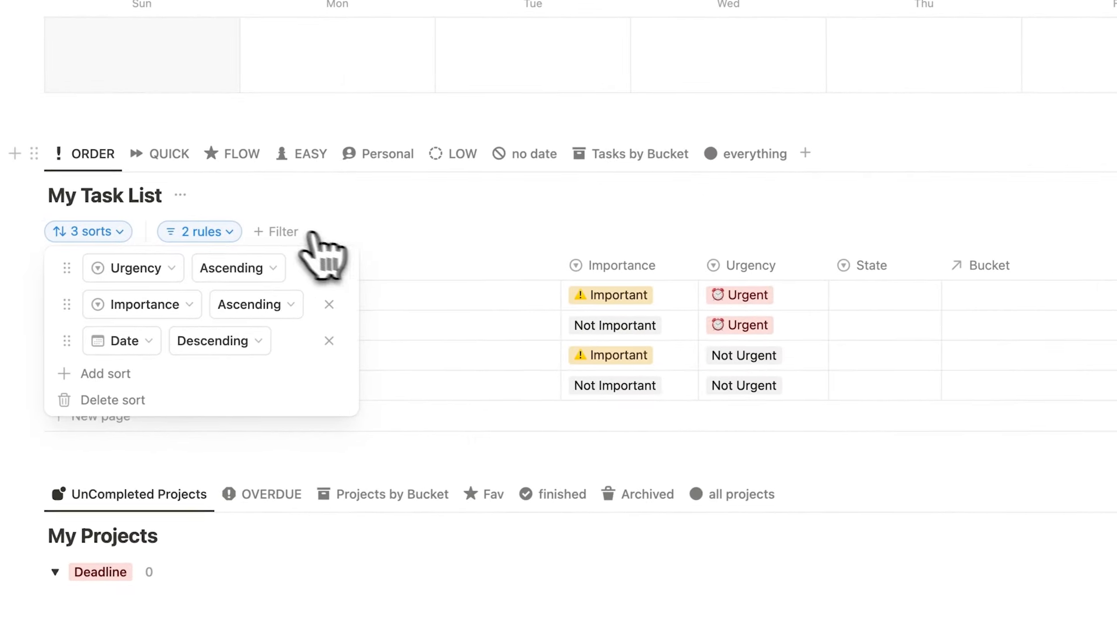
pyautogui.press('Escape')
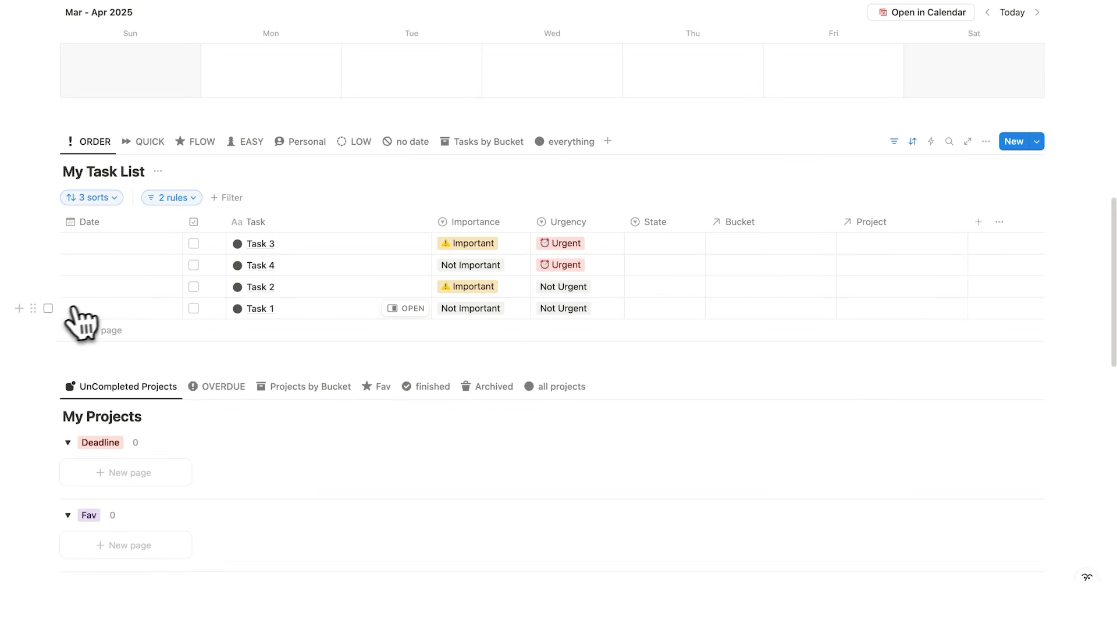
pyautogui.click(49, 308)
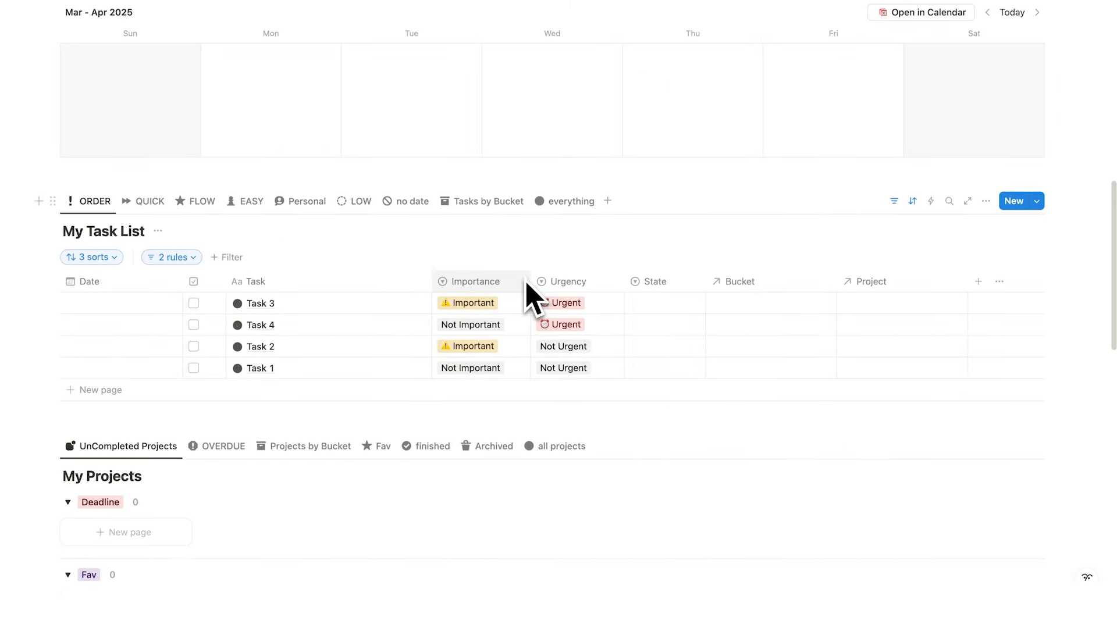
# Set the State of Task 3 and Task 4 to Flow in My Task List.
pyautogui.scroll(5, 530, 297)
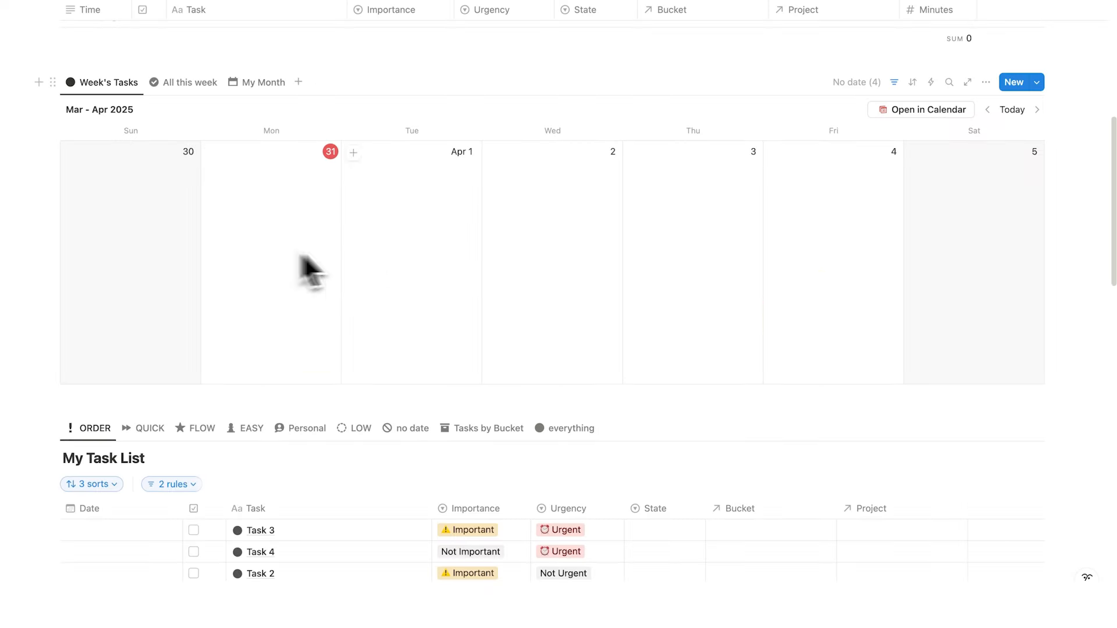
pyautogui.scroll(-5, 669, 252)
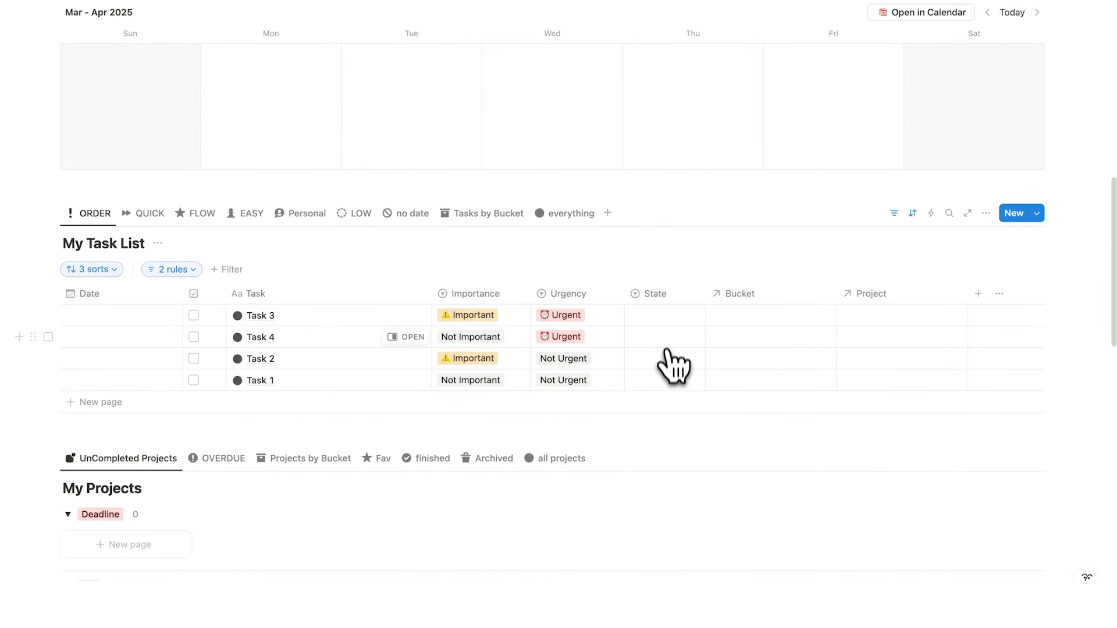
pyautogui.click(656, 314)
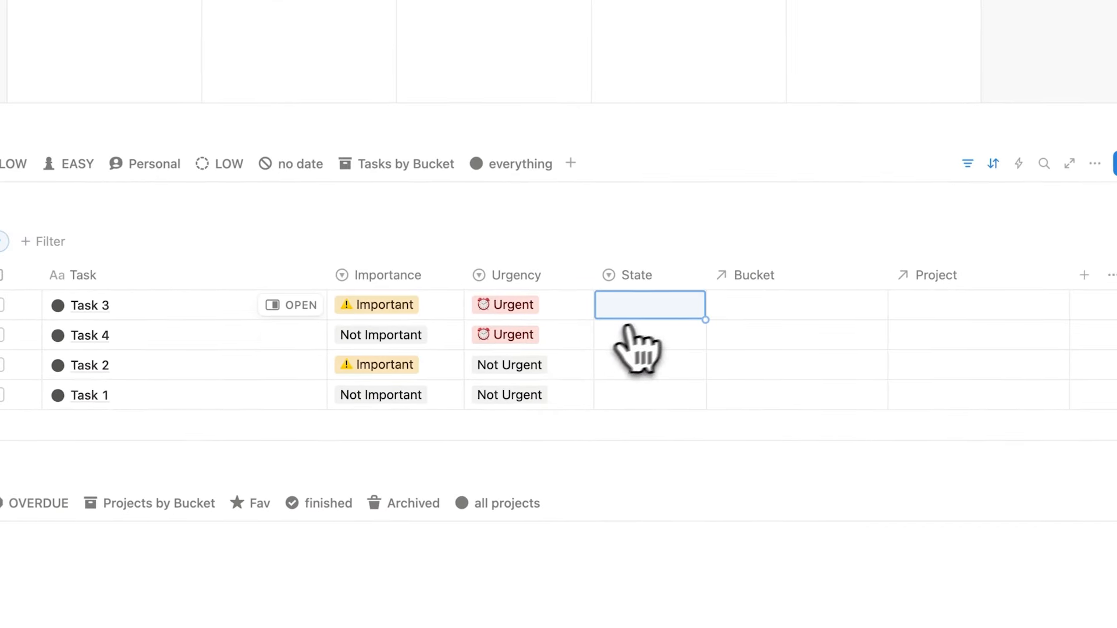
pyautogui.click(588, 220)
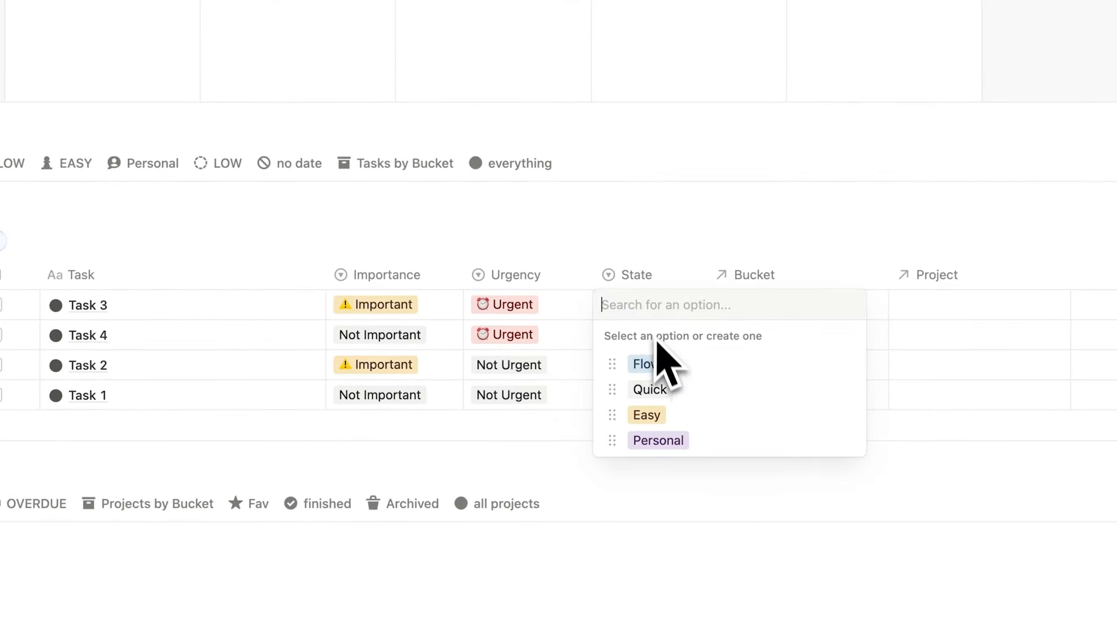
pyautogui.click(645, 364)
pyautogui.click(643, 340)
pyautogui.click(647, 388)
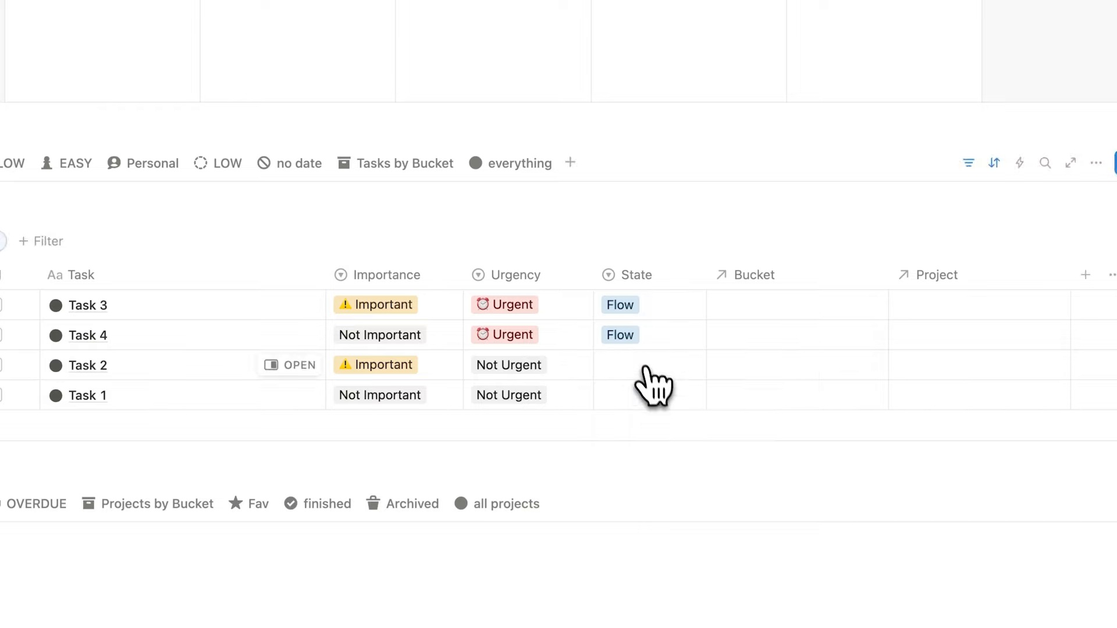
# Set the State of Task 2 to Flow and the State of Task 1 to Easy.
pyautogui.click(646, 373)
pyautogui.click(652, 424)
pyautogui.click(655, 395)
pyautogui.click(663, 504)
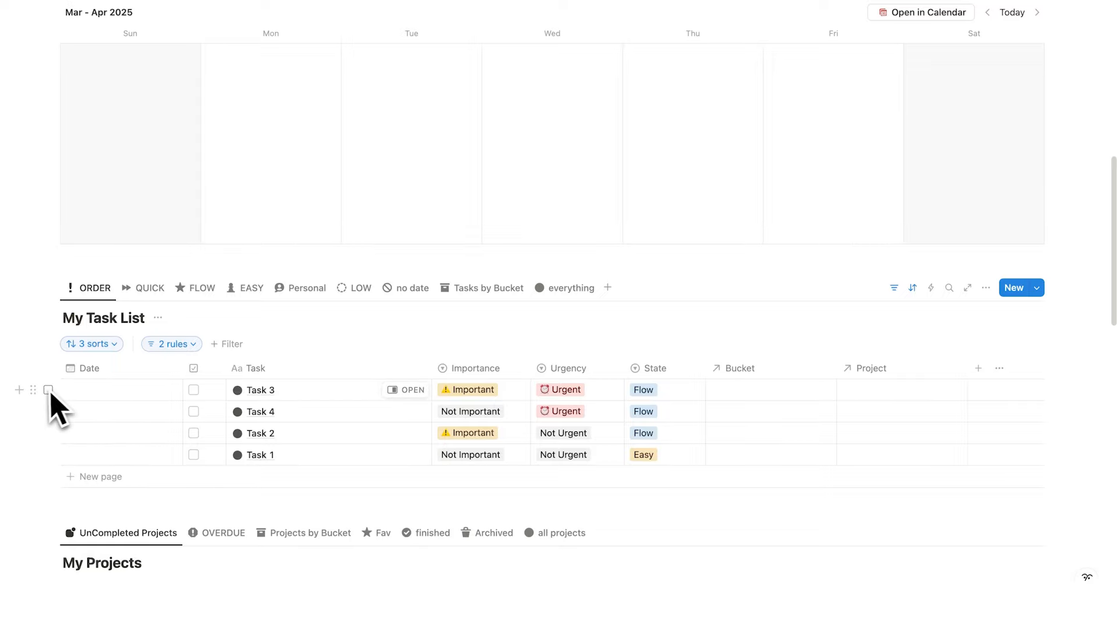
# Schedule Task 3 on March 31 in the week calendar and set Task 4's date to March 31, 2025.
pyautogui.moveTo(50, 390); pyautogui.dragTo(445, 302)
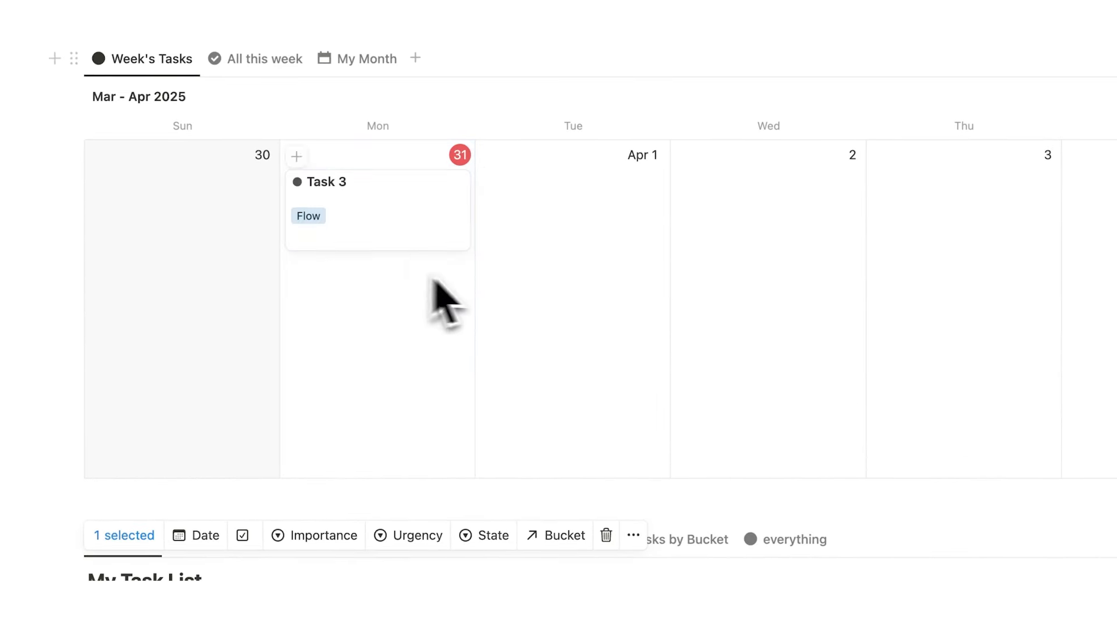
pyautogui.scroll(-6, 573, 294)
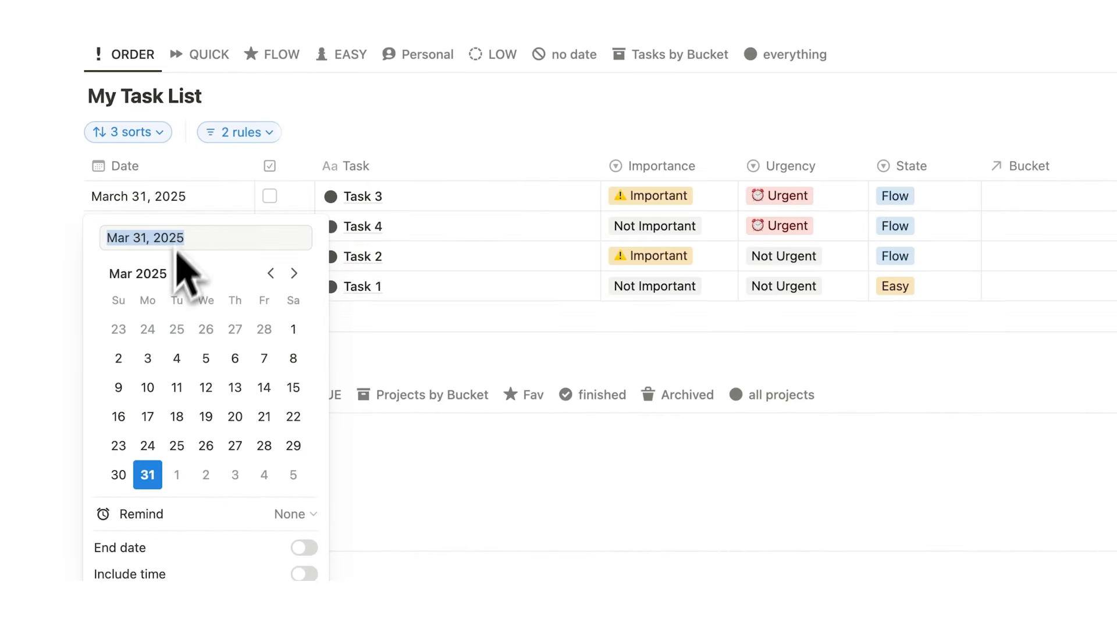
pyautogui.click(148, 470)
pyautogui.click(343, 6)
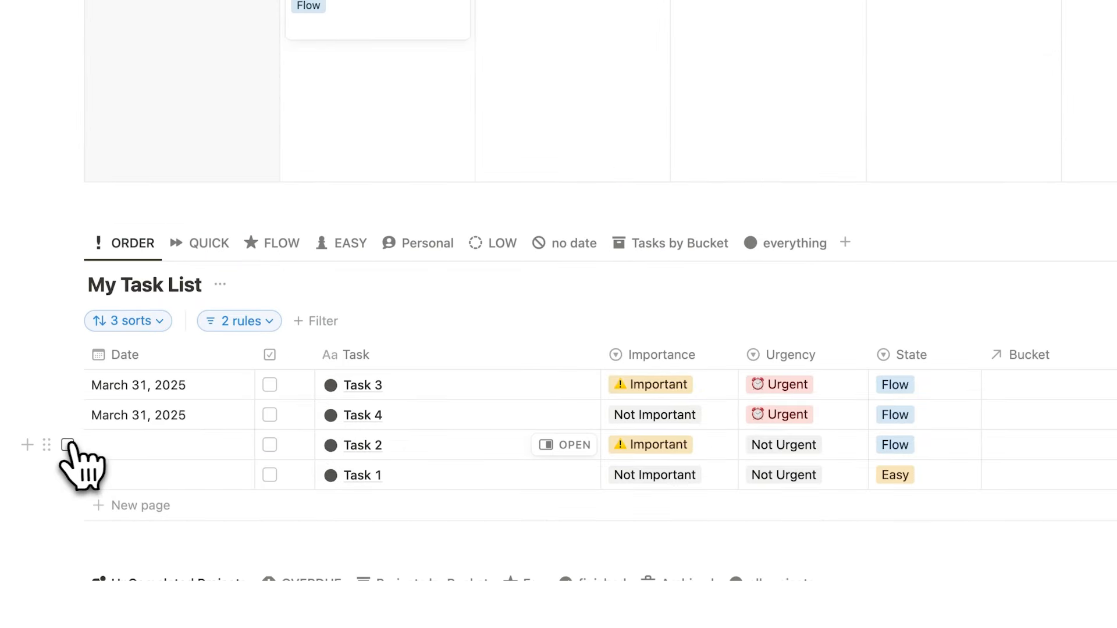
# Schedule Task 2 and Task 1 from My Task List on March 31 in the week calendar.
pyautogui.click(68, 445)
pyautogui.moveTo(47, 475); pyautogui.dragTo(444, 154)
pyautogui.scroll(2, 443, 155)
pyautogui.scroll(2, 444, 154)
pyautogui.click(518, 157)
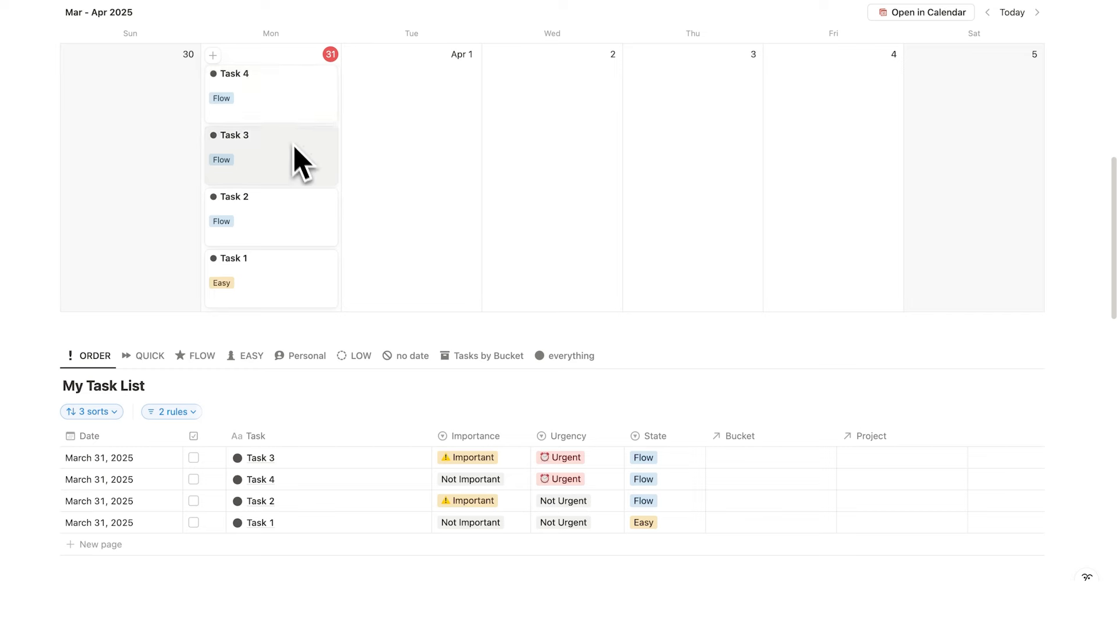
# Reschedule Task 2 to April 1 in the week calendar.
pyautogui.scroll(-1, 314, 221)
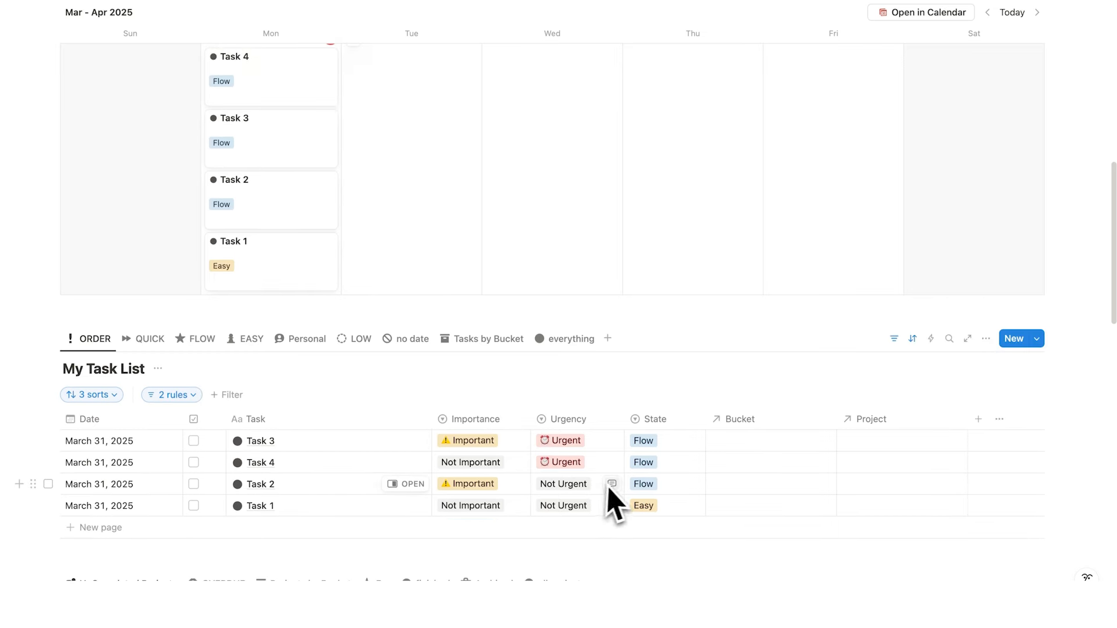
pyautogui.scroll(5, 273, 503)
pyautogui.moveTo(294, 329); pyautogui.dragTo(422, 240)
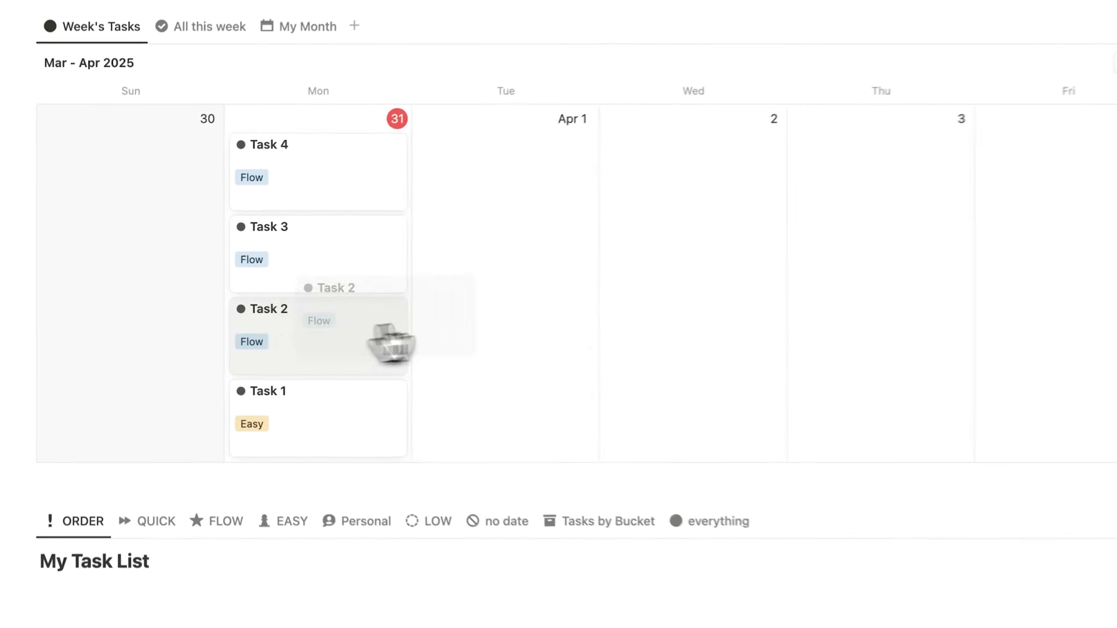
pyautogui.moveTo(531, 221); pyautogui.dragTo(531, 232)
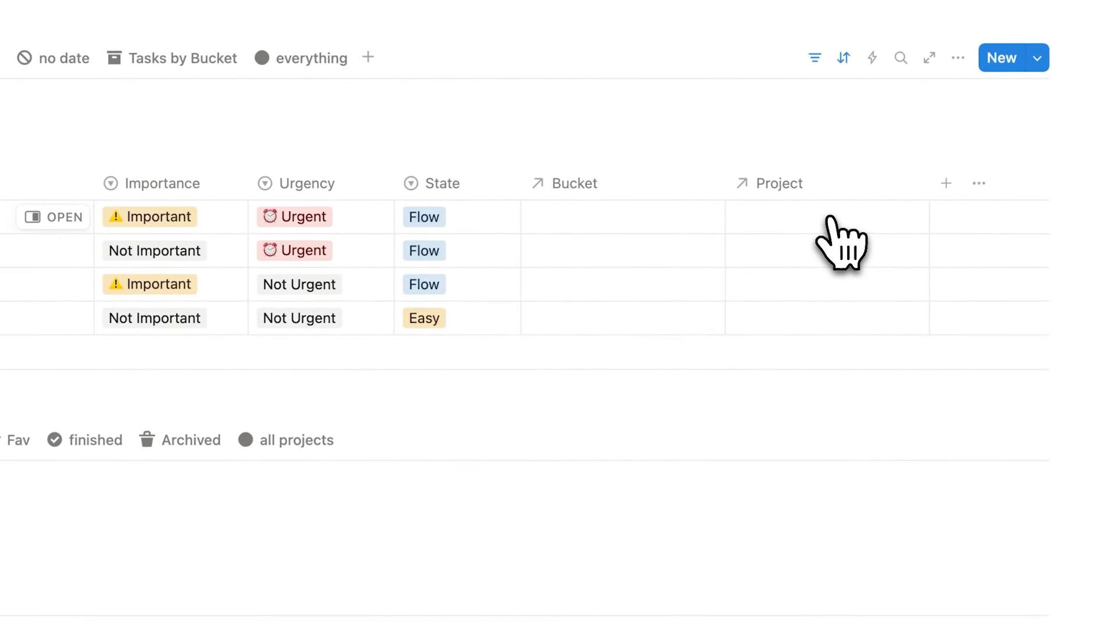
# Set the Bucket of Task 3, Task 2 and Task 1 to Business and of Task 4 to Career in My Task List.
pyautogui.click(603, 216)
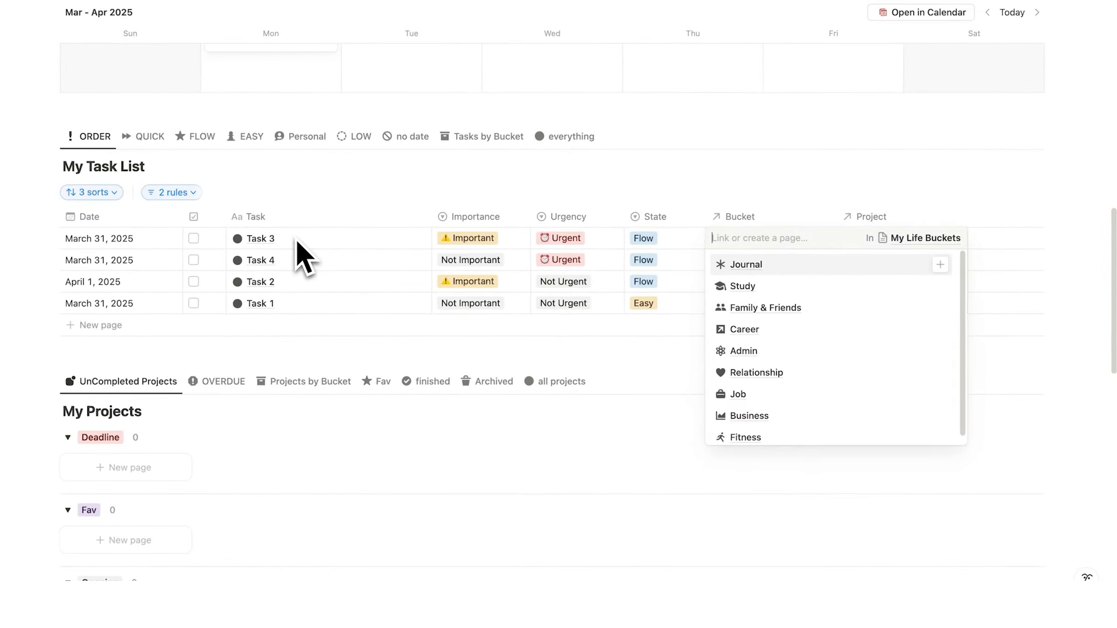
pyautogui.click(781, 413)
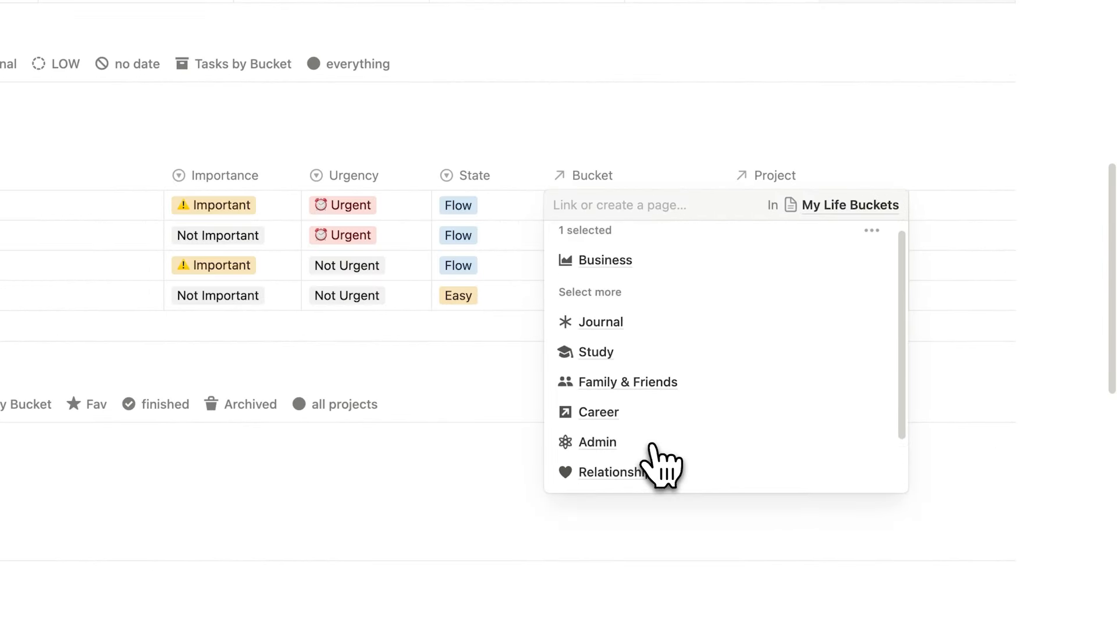
pyautogui.press('Escape')
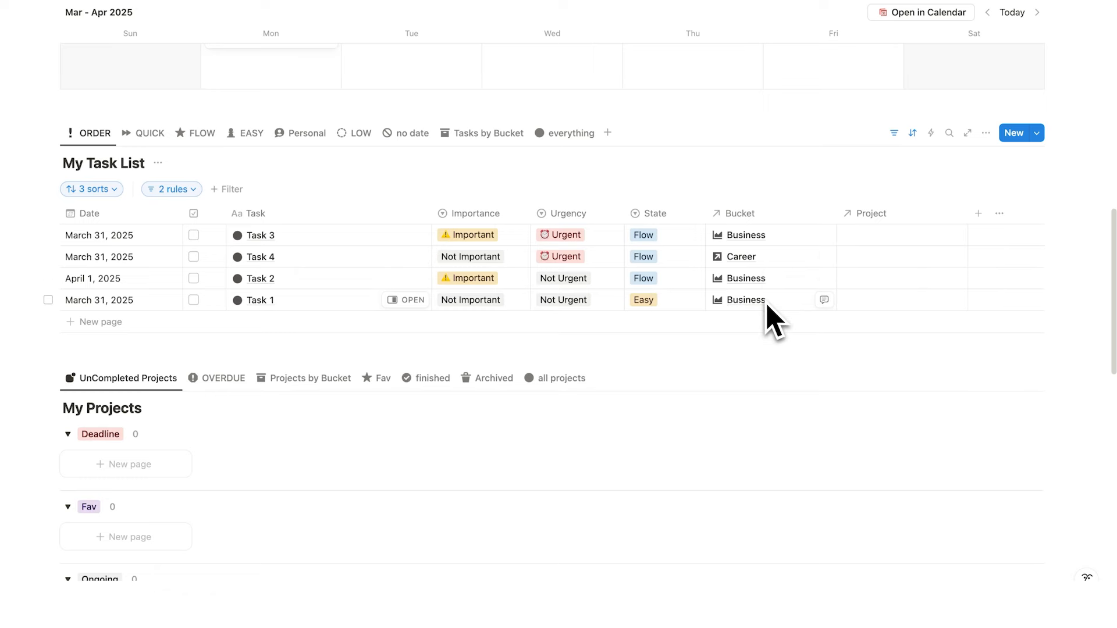
# Check the Project choices offered for Task 3 and look over the status groups of My Projects.
pyautogui.click(876, 235)
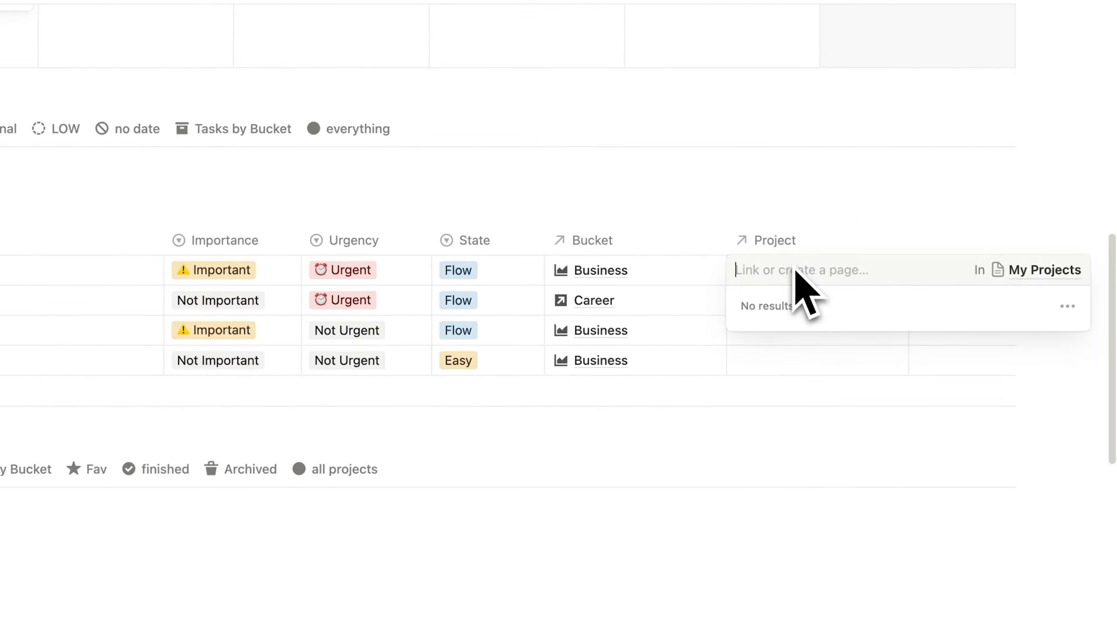
pyautogui.click(797, 215)
pyautogui.click(1034, 248)
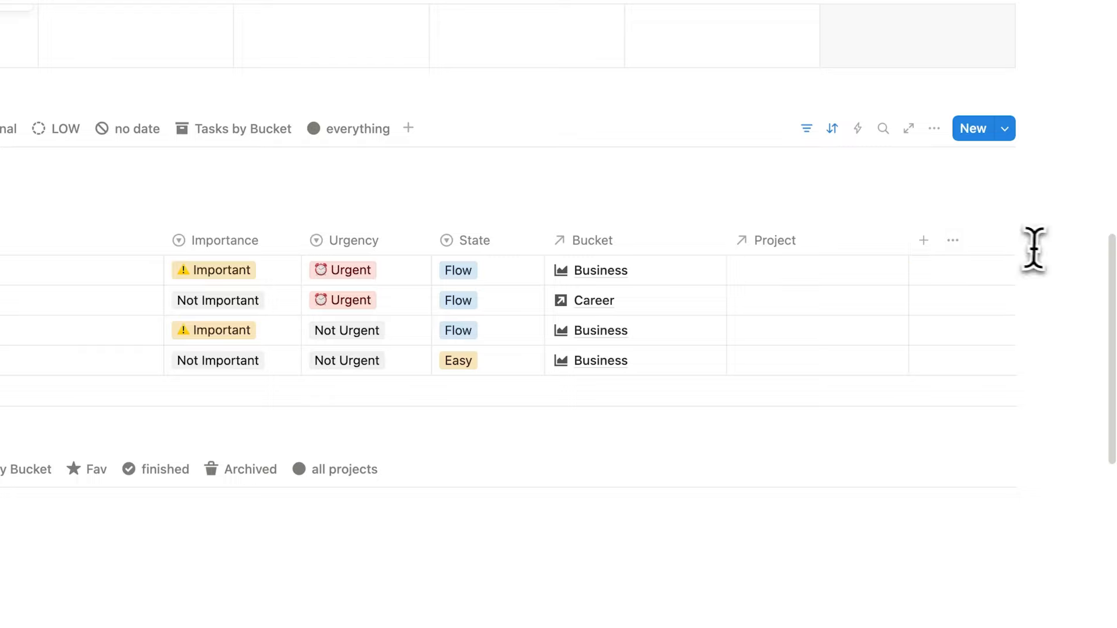
pyautogui.scroll(-4, 875, 273)
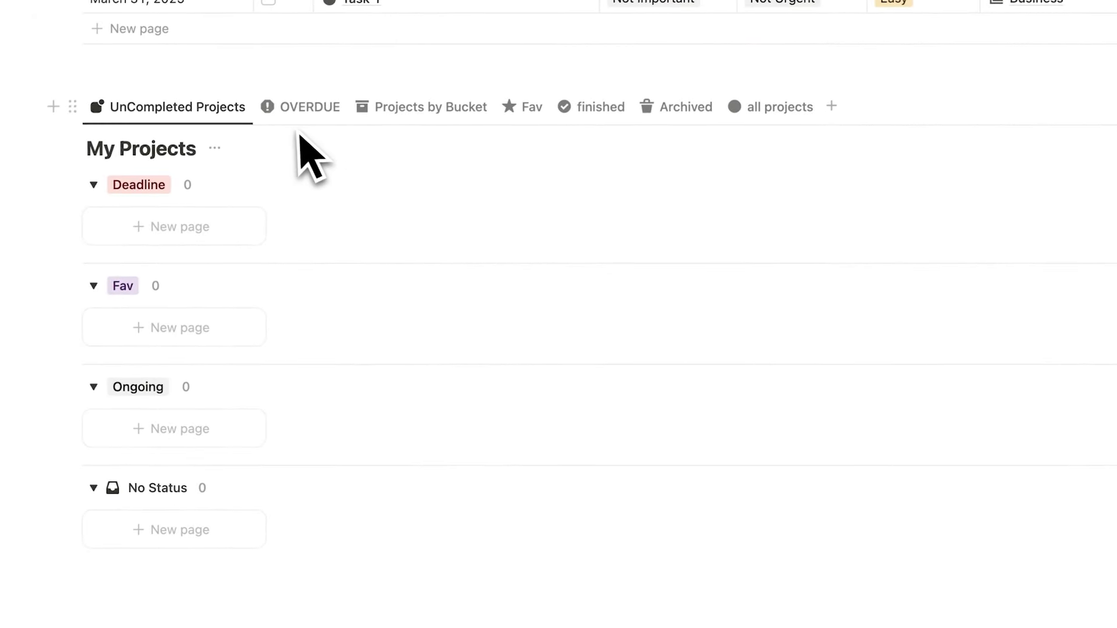
pyautogui.scroll(-2, 299, 137)
pyautogui.scroll(1, 454, 381)
pyautogui.scroll(3, 456, 385)
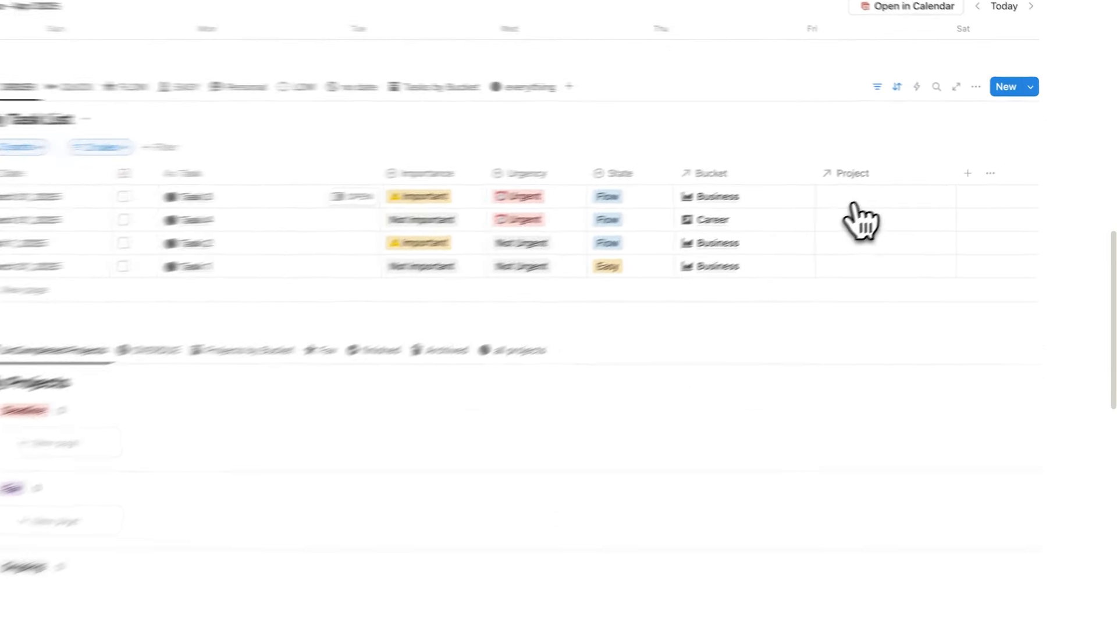
# Link Task 3 to a new project named Add More Testimonials and Task 4 to a new project named Get a New Job.
pyautogui.click(871, 192)
pyautogui.write('Add')
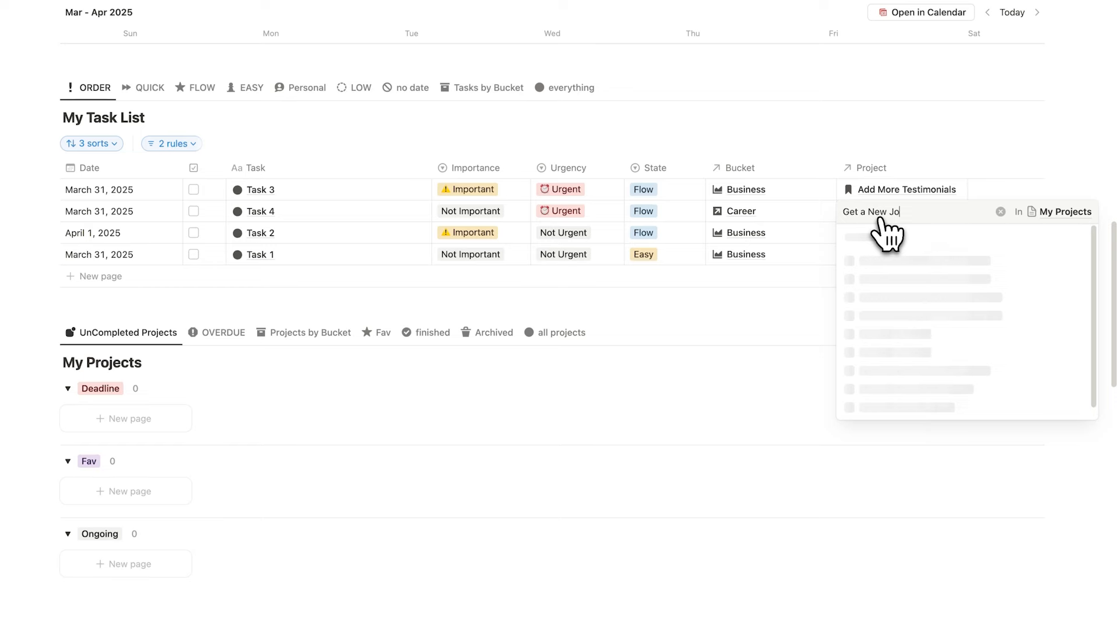
pyautogui.write('b')
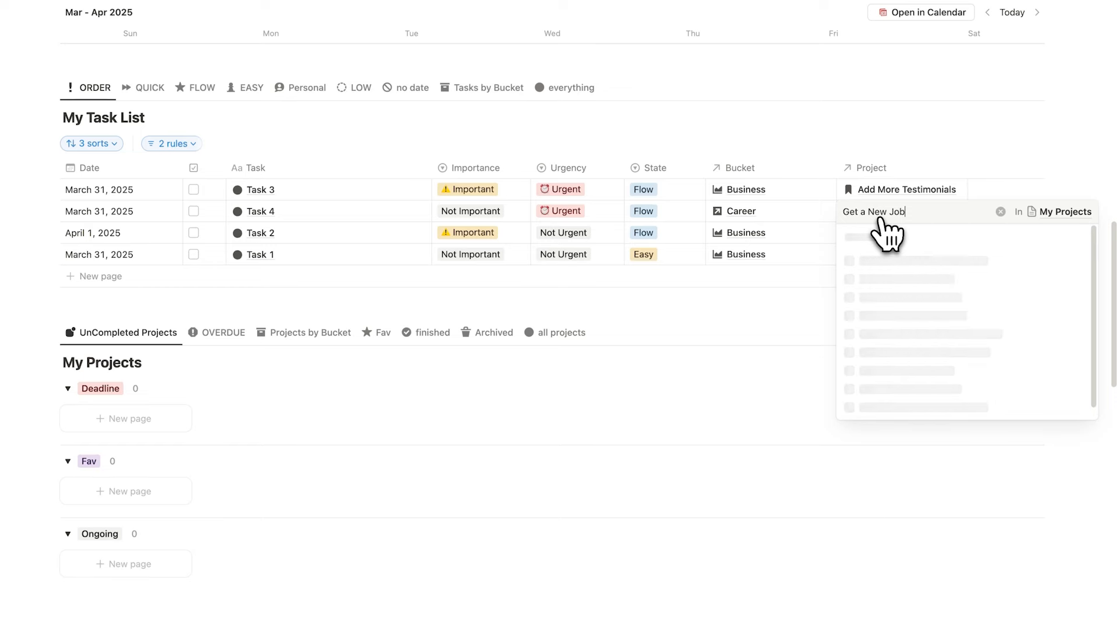
pyautogui.click(893, 256)
pyautogui.press('Escape')
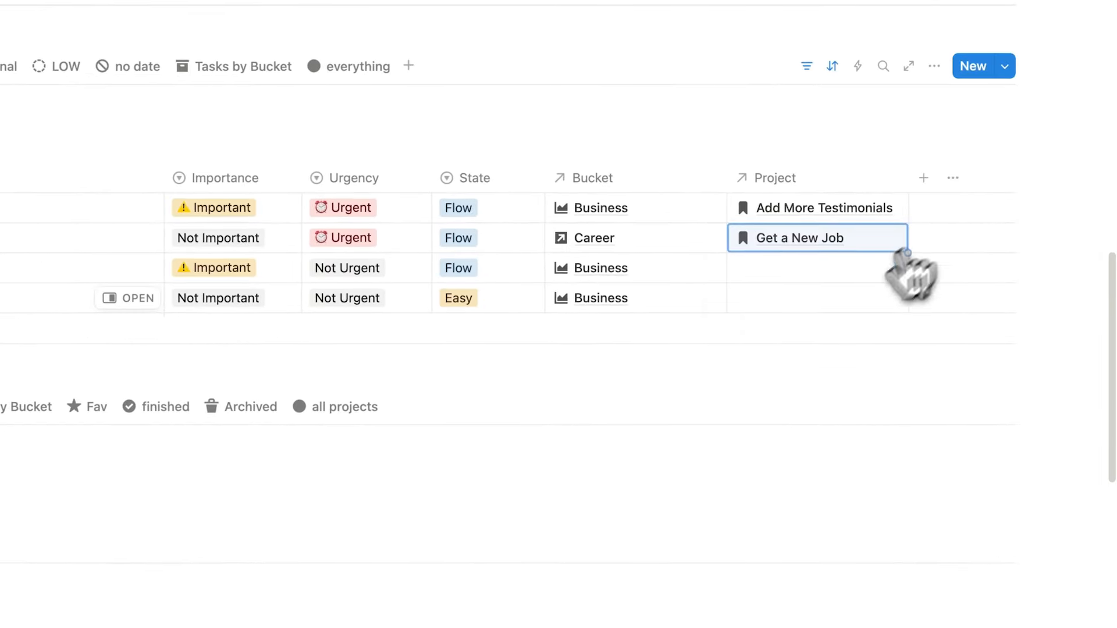
# Set the Project of Task 2 and Task 1 to Add More Testimonials.
pyautogui.click(867, 274)
pyautogui.click(829, 304)
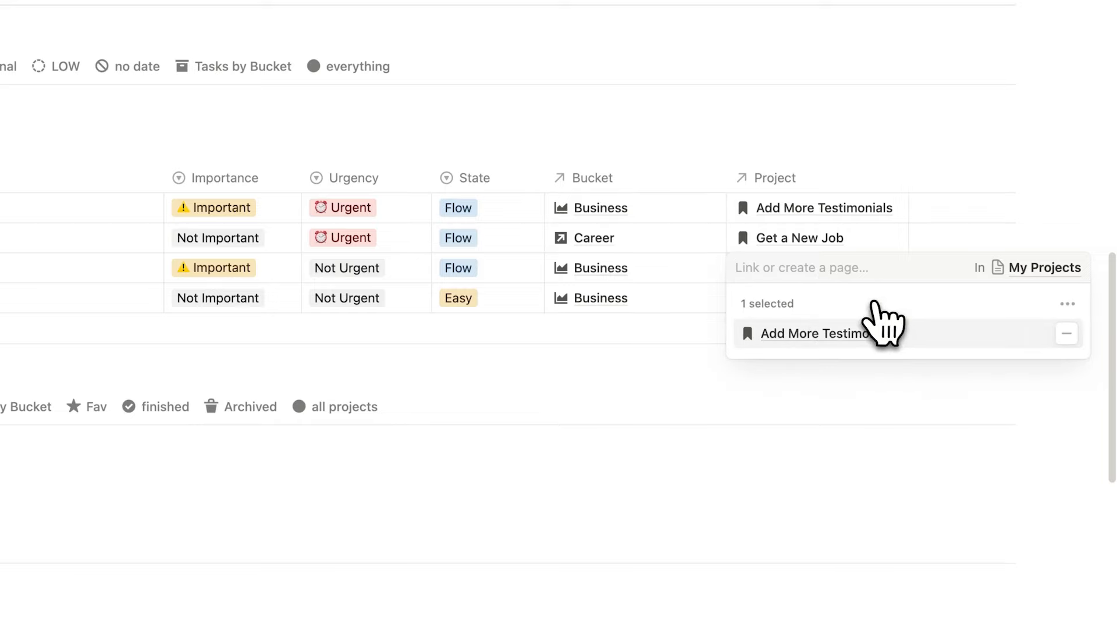
pyautogui.press('Escape')
pyautogui.moveTo(907, 283); pyautogui.dragTo(913, 326)
pyautogui.click(1038, 244)
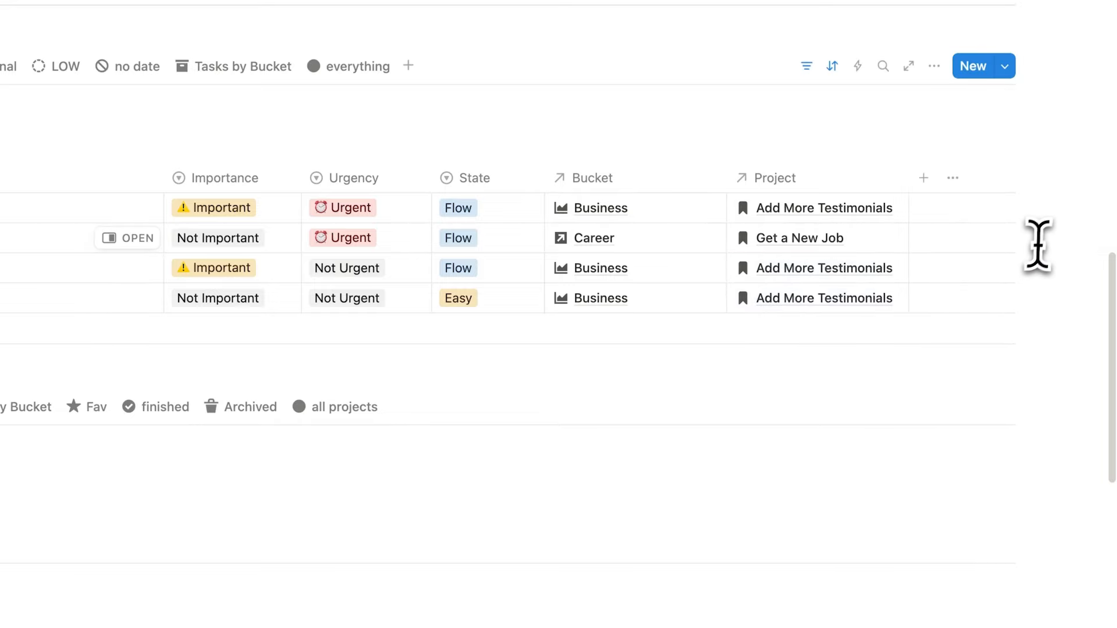
# Open the Add More Testimonials project from the No Status group of My Projects as a full page.
pyautogui.scroll(-6, 876, 195)
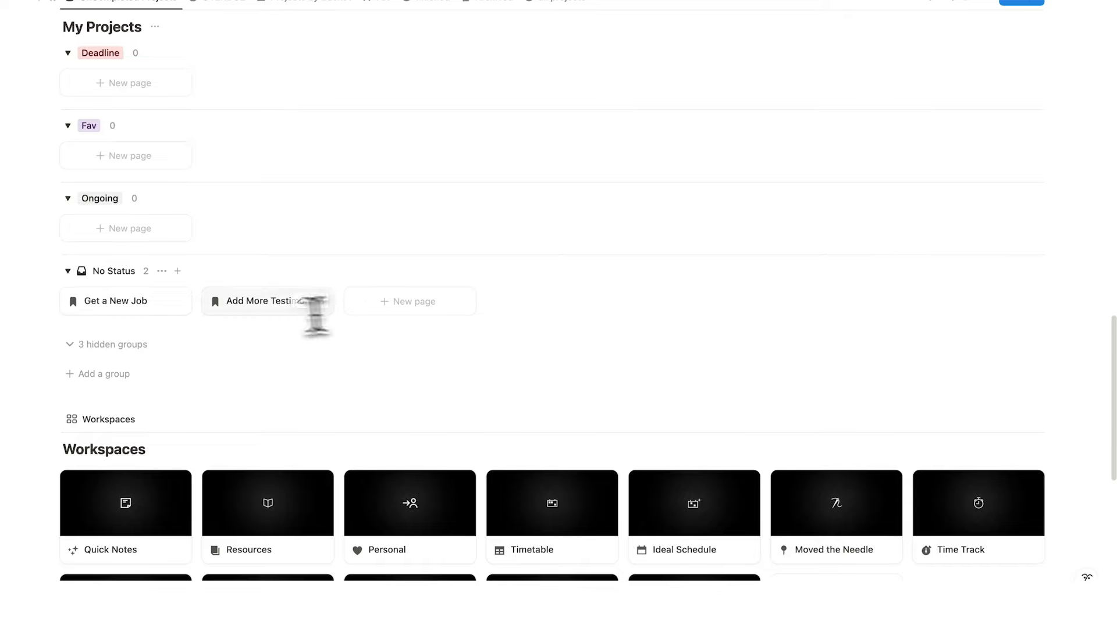
pyautogui.click(280, 302)
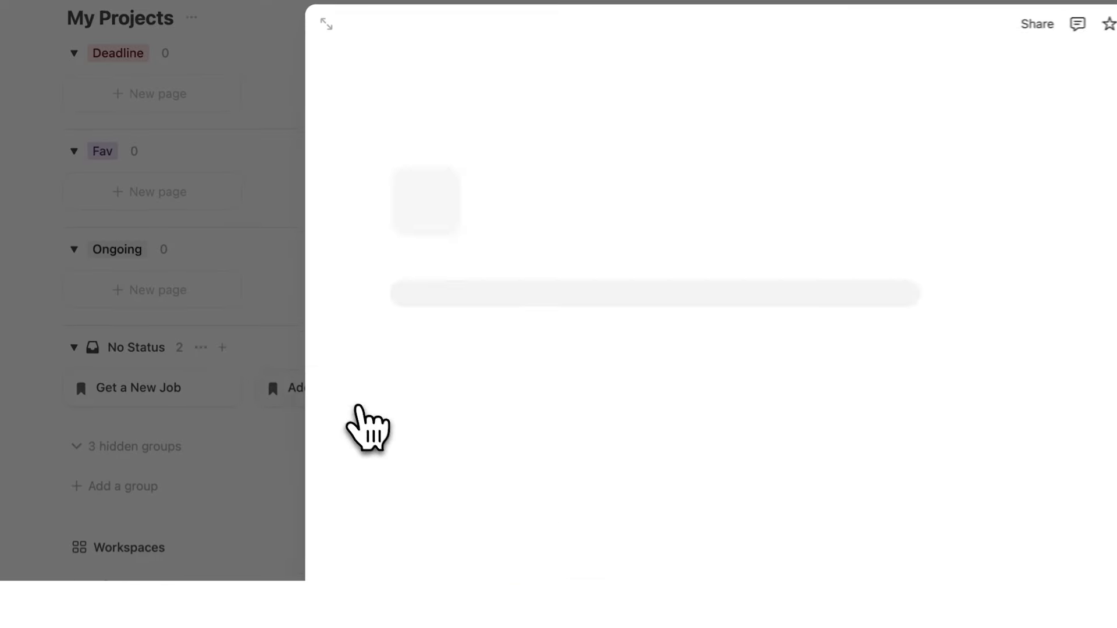
pyautogui.click(370, 29)
# Examine the project page's properties, Project Tasks, Notes and current bottlenecks sections.
pyautogui.scroll(-4, 454, 175)
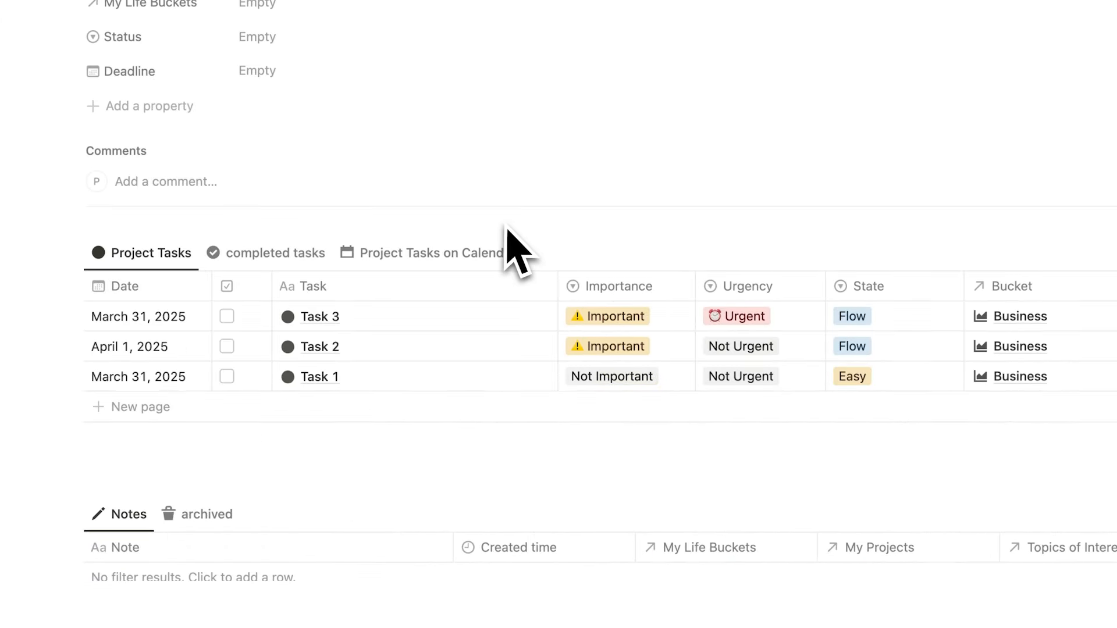
pyautogui.scroll(3, 450, 327)
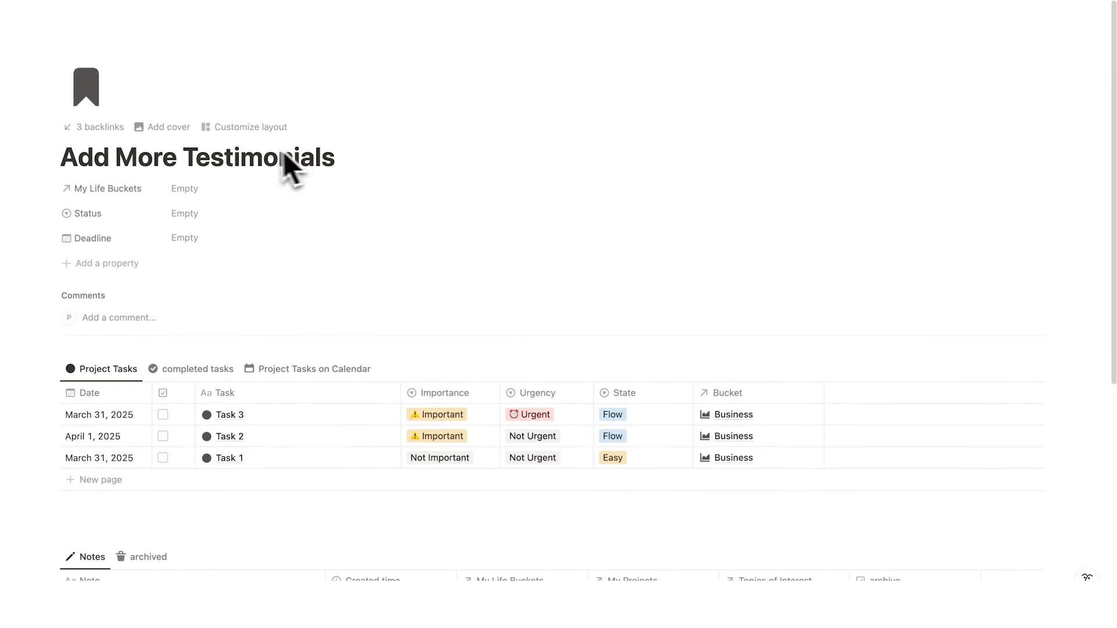
pyautogui.scroll(-4, 281, 166)
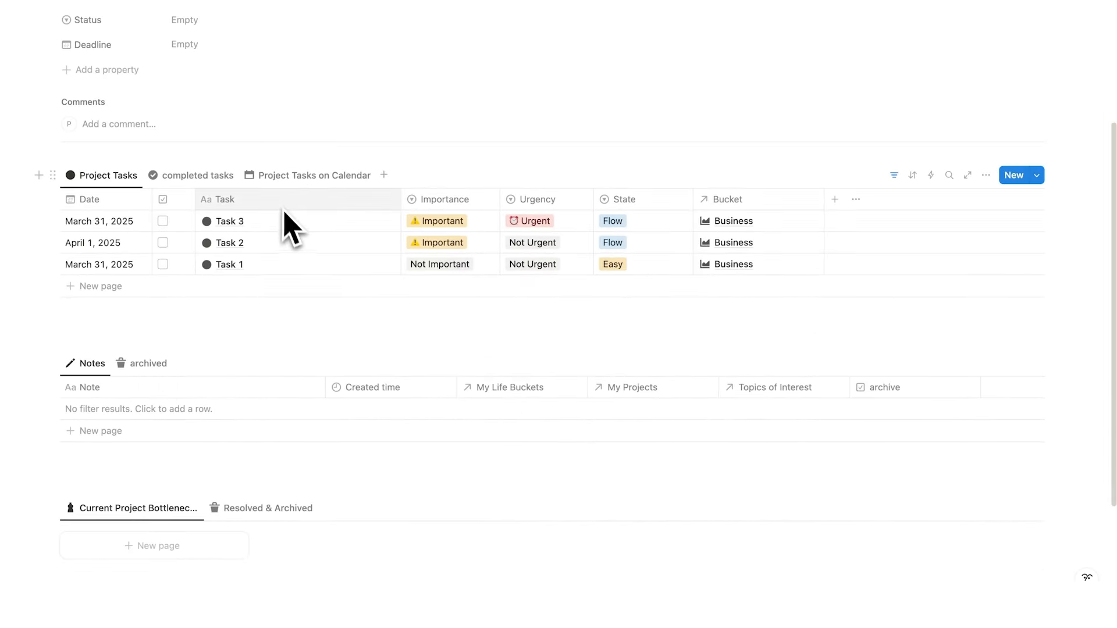
pyautogui.scroll(4, 297, 229)
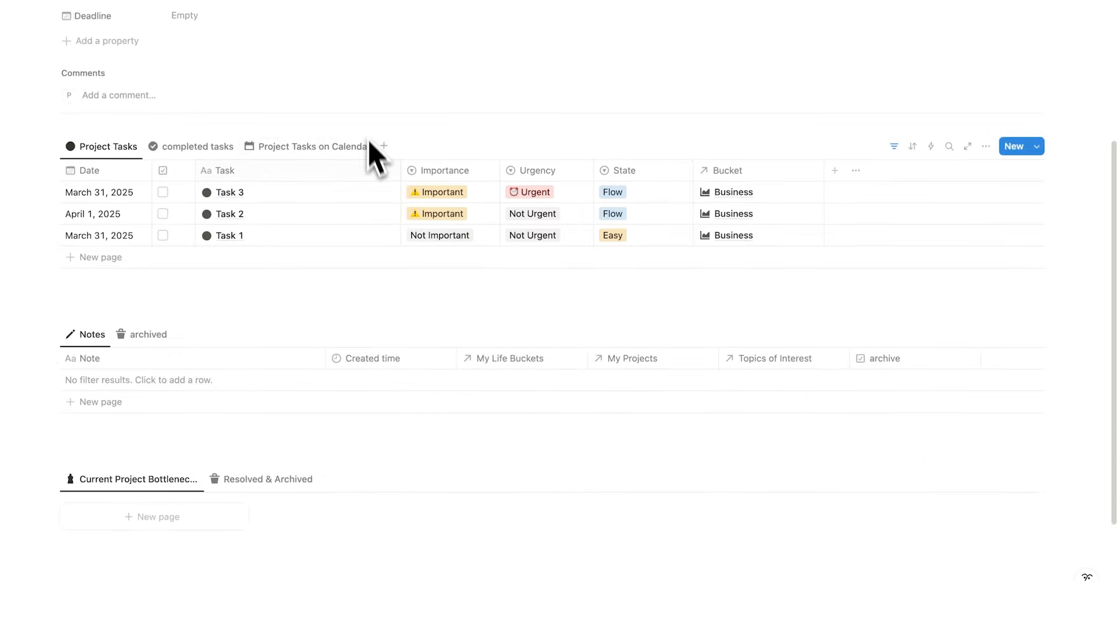
pyautogui.scroll(4, 381, 186)
pyautogui.scroll(-4, 398, 224)
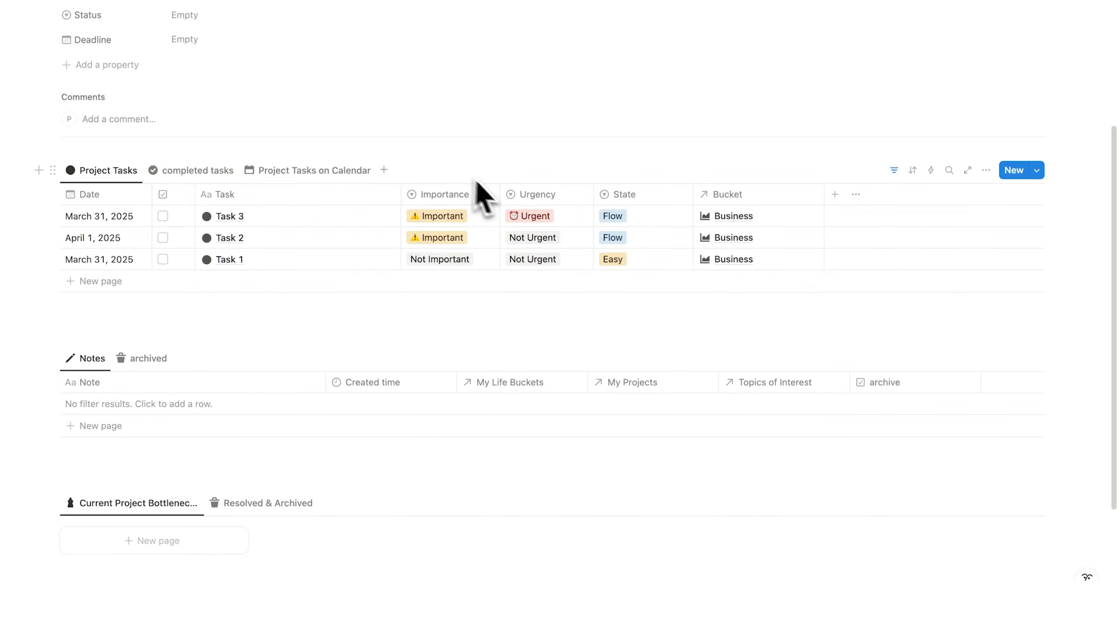
pyautogui.scroll(-5, 421, 186)
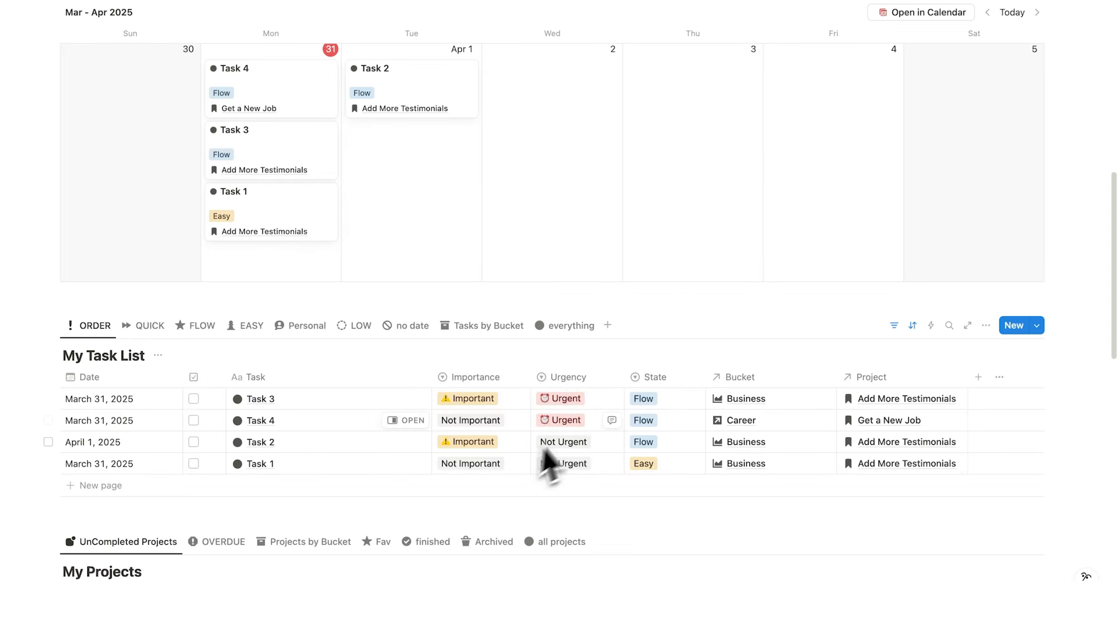
# Add Task 5 with State Easy and Task 6 with State Quick to the my day today table.
pyautogui.scroll(1, 549, 387)
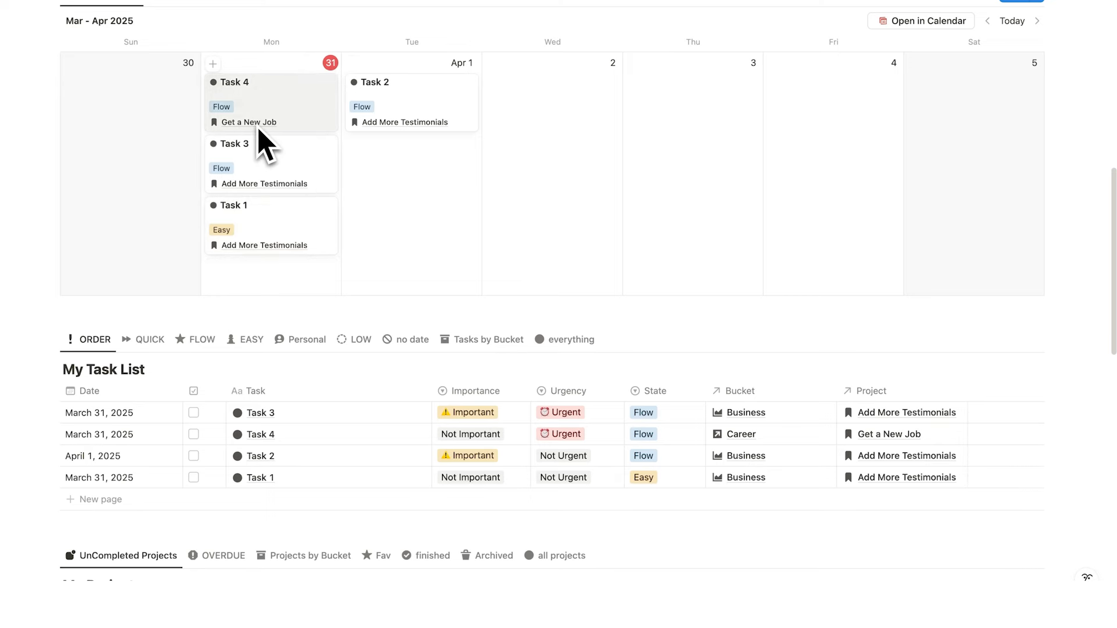
pyautogui.scroll(5, 332, 219)
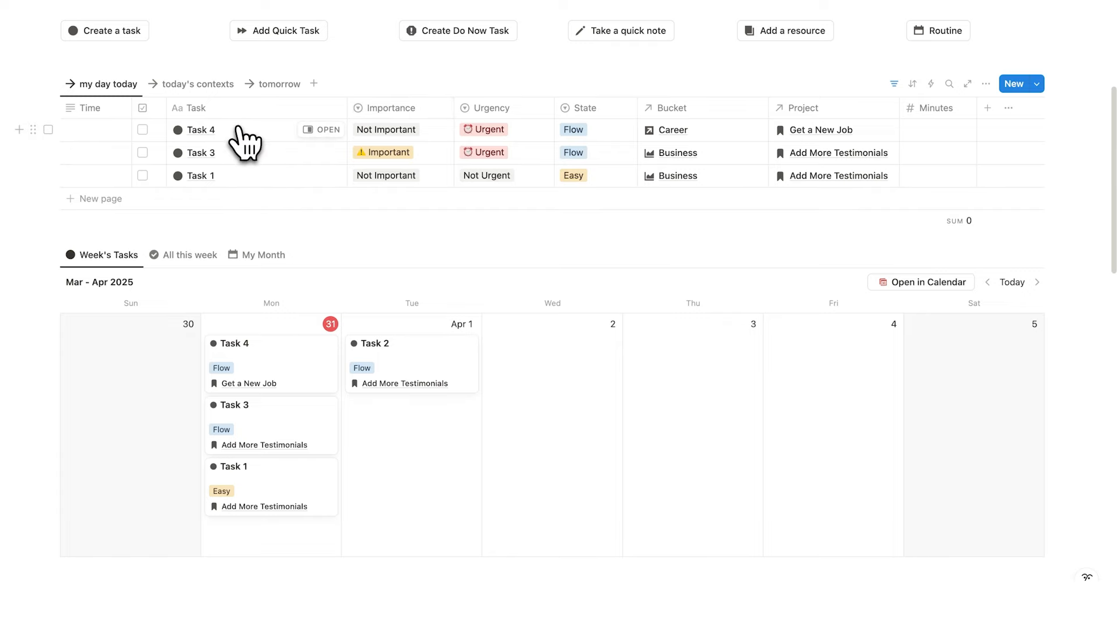
pyautogui.click(258, 198)
pyautogui.write('Task 6')
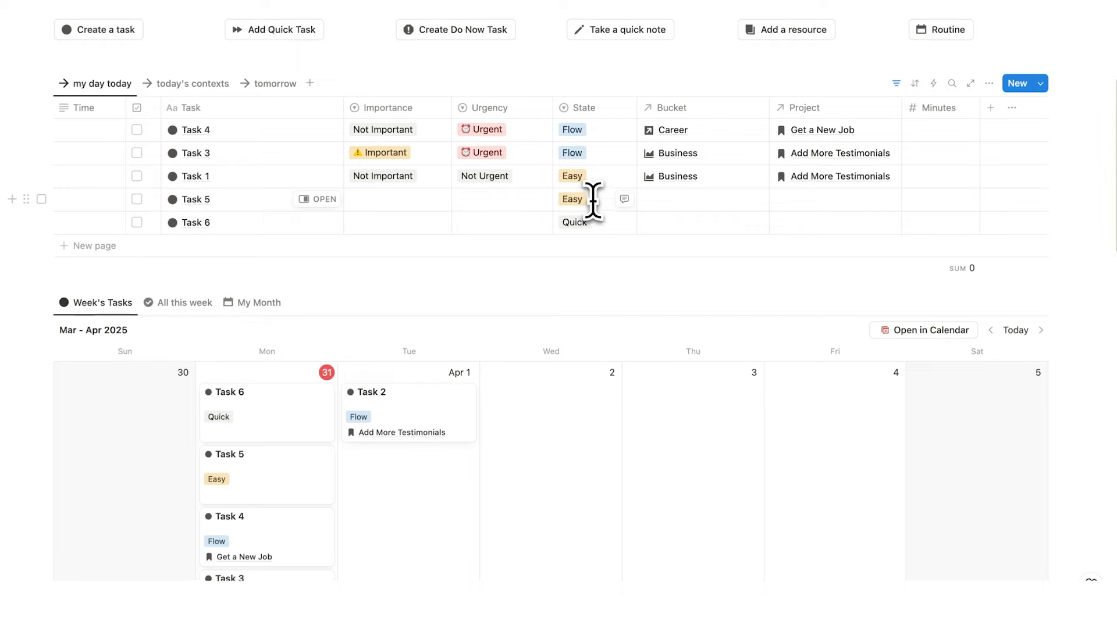
# Move Task 6 to the first row of the my day today table and clear the row selection.
pyautogui.scroll(5, 374, 312)
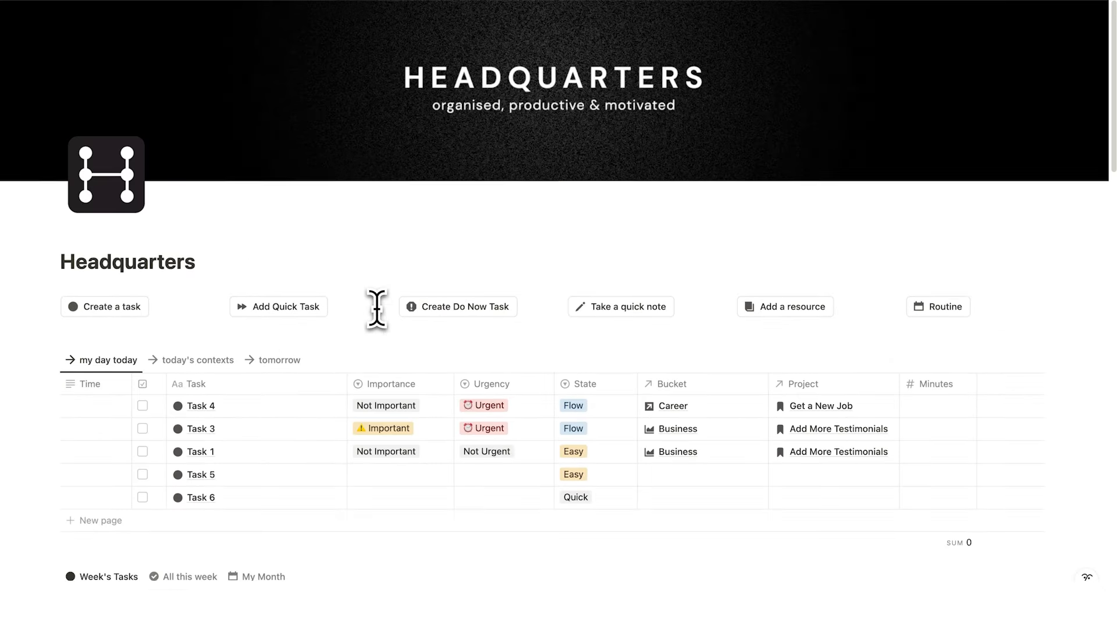
pyautogui.scroll(-4, 378, 303)
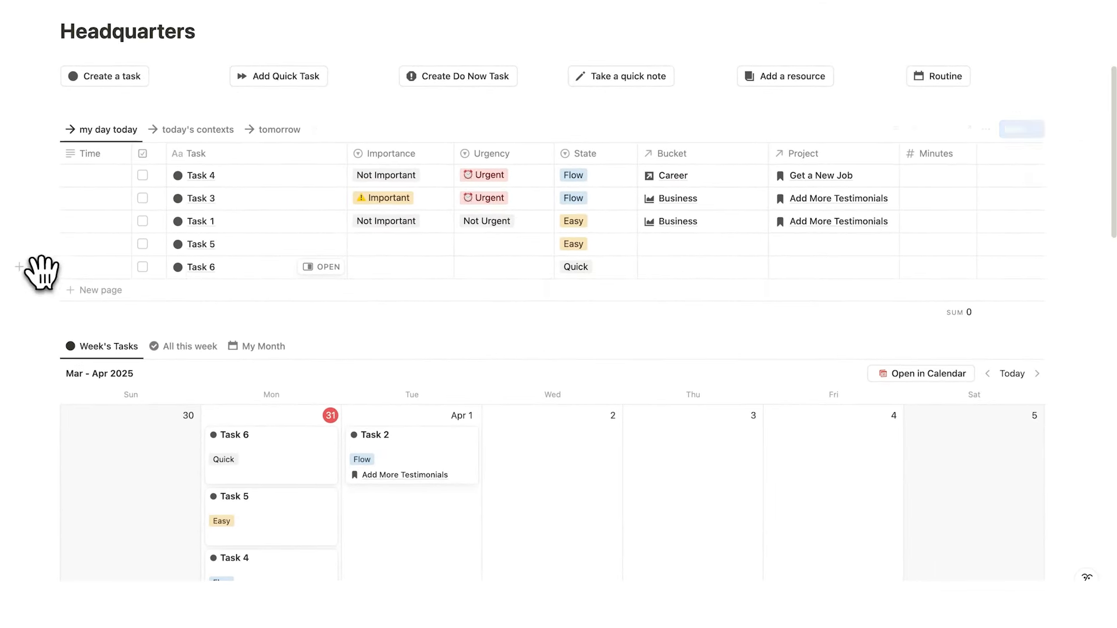
pyautogui.moveTo(37, 270); pyautogui.dragTo(76, 181)
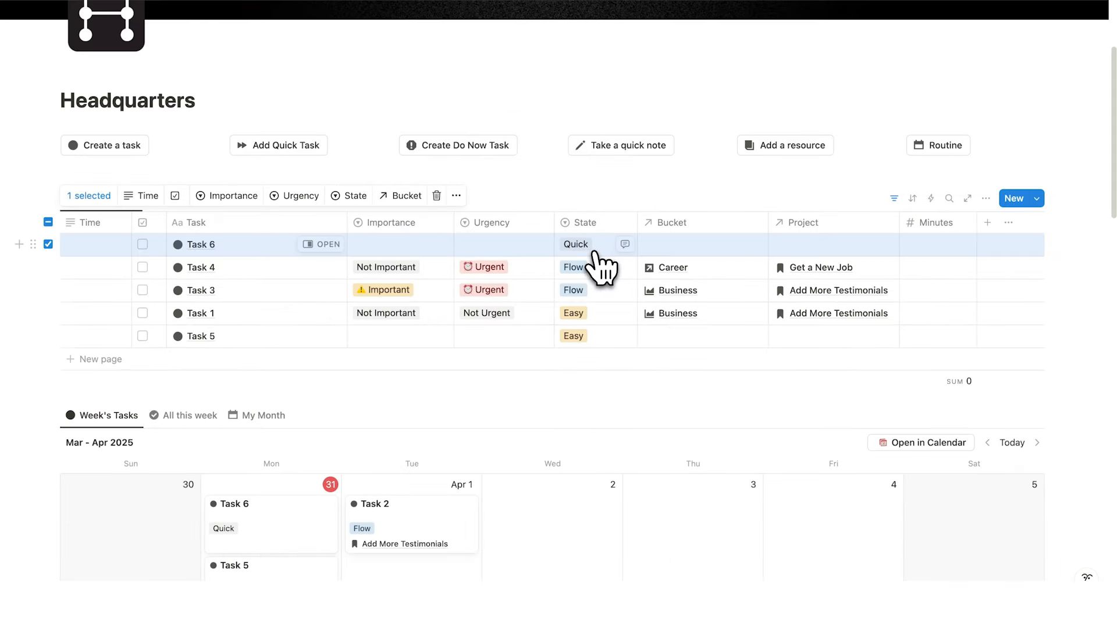
pyautogui.press('Escape')
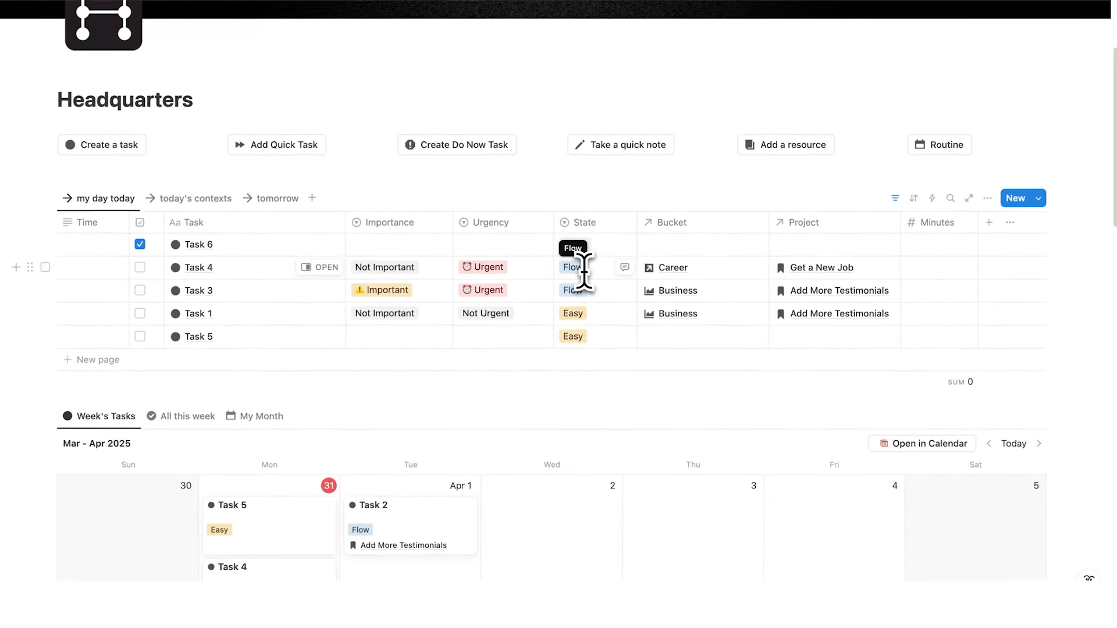
# Unmark Task 6 as completed and move Task 4 above it in the my day today table.
pyautogui.click(141, 245)
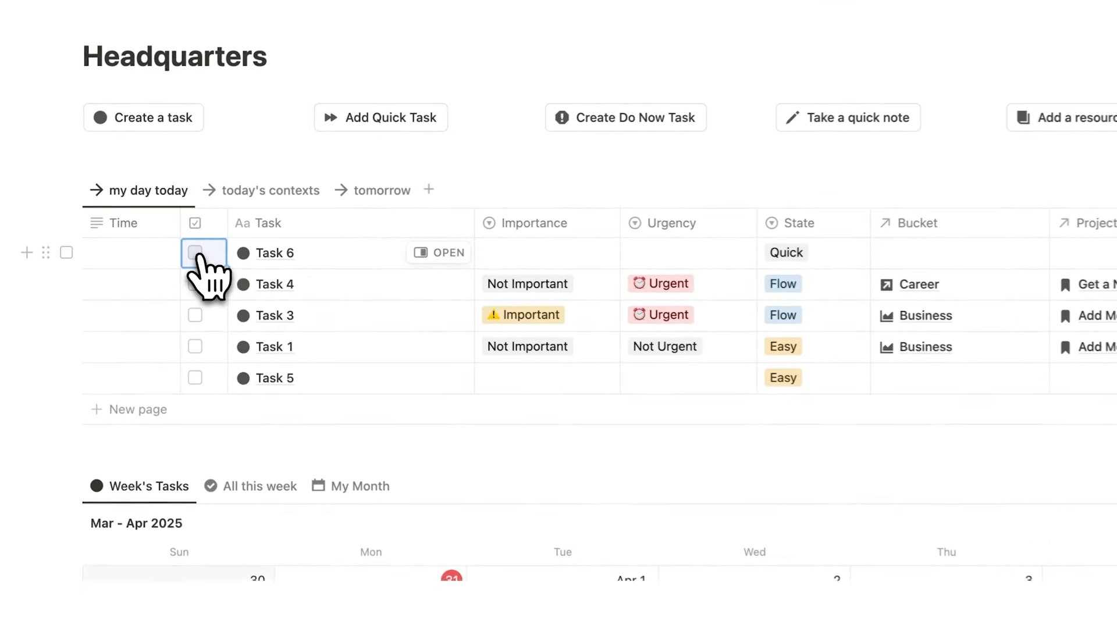
pyautogui.moveTo(46, 284); pyautogui.dragTo(61, 245)
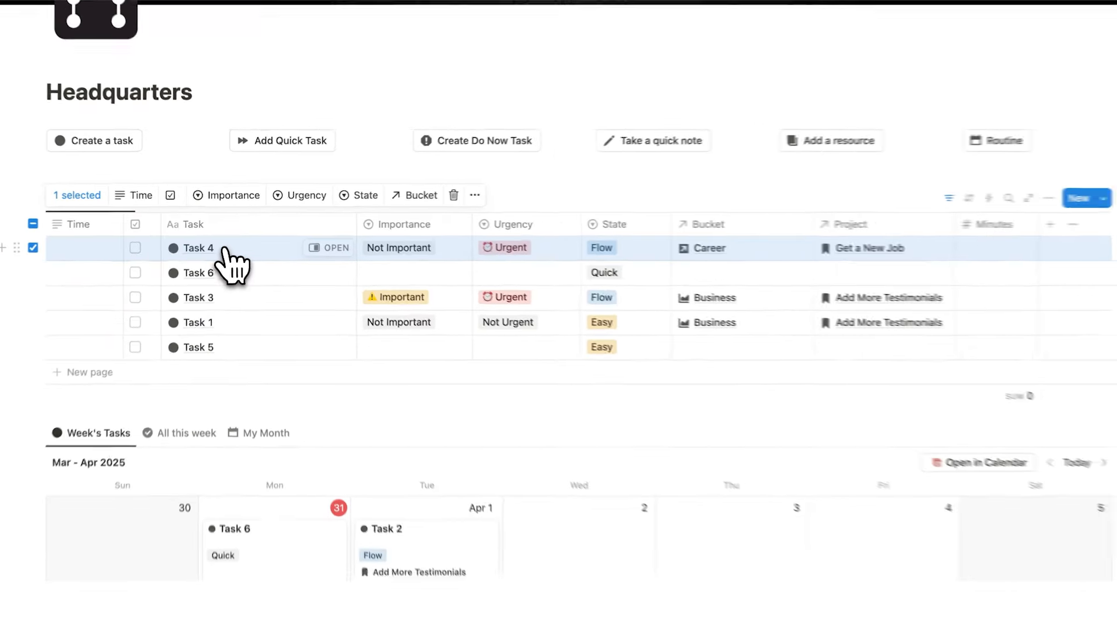
# Change the icon of Task 4 to the frog emoji on its task page.
pyautogui.click(224, 251)
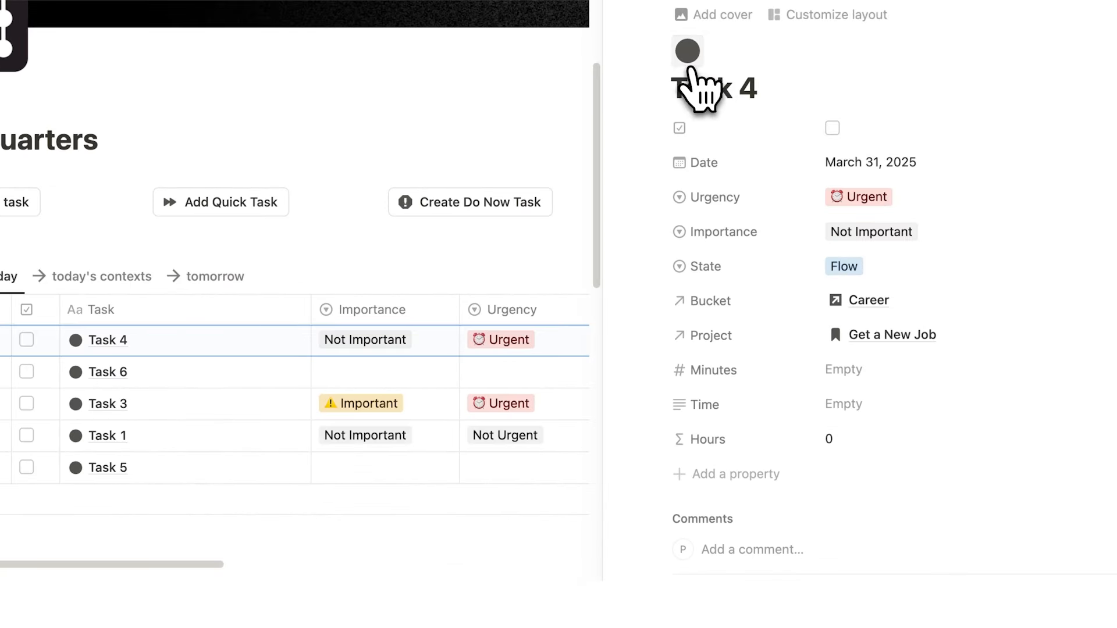
pyautogui.click(688, 55)
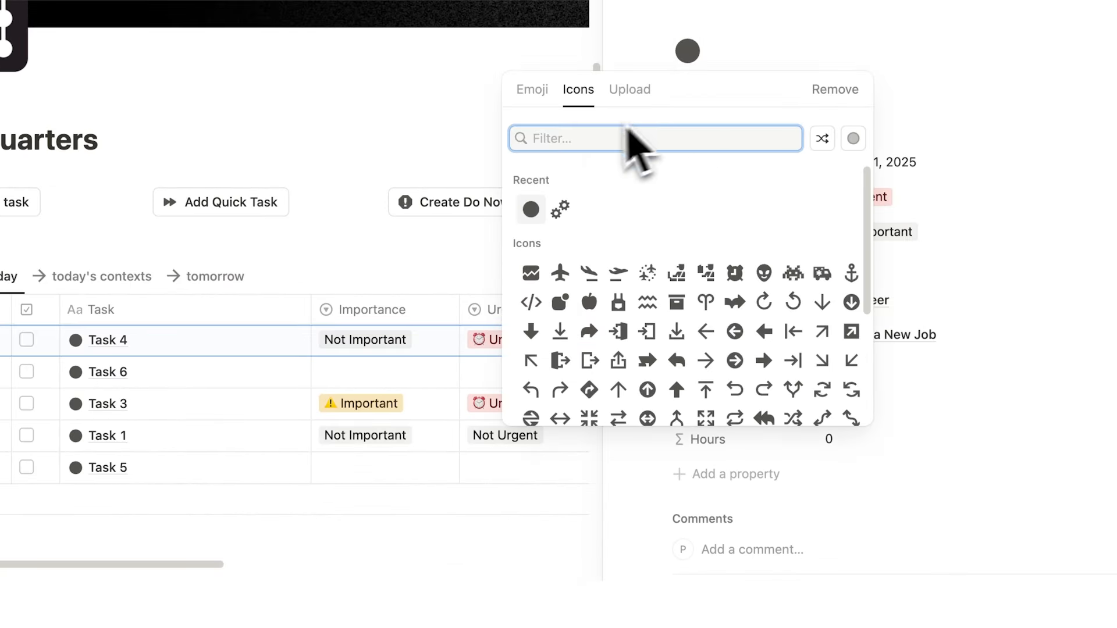
pyautogui.click(532, 90)
pyautogui.click(557, 207)
pyautogui.press('Escape')
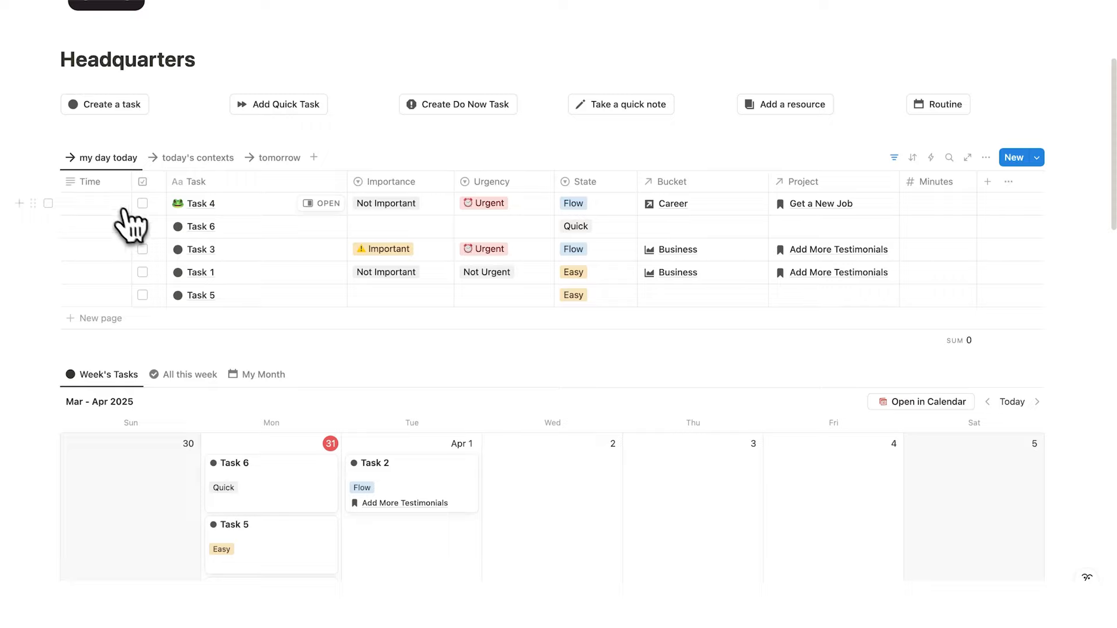
# Enter the Time values 9am for Task 4, 11 for Task 6, 11.15 for Task 3, 2 for Task 1 and 2.30 for Task 5.
pyautogui.click(112, 204)
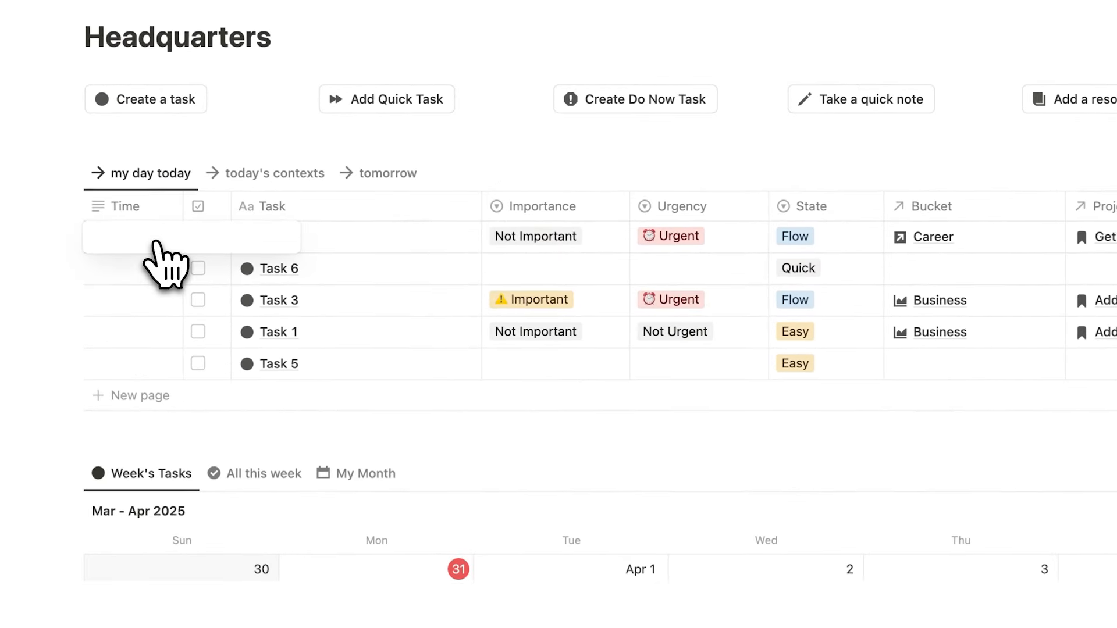
pyautogui.write('9am')
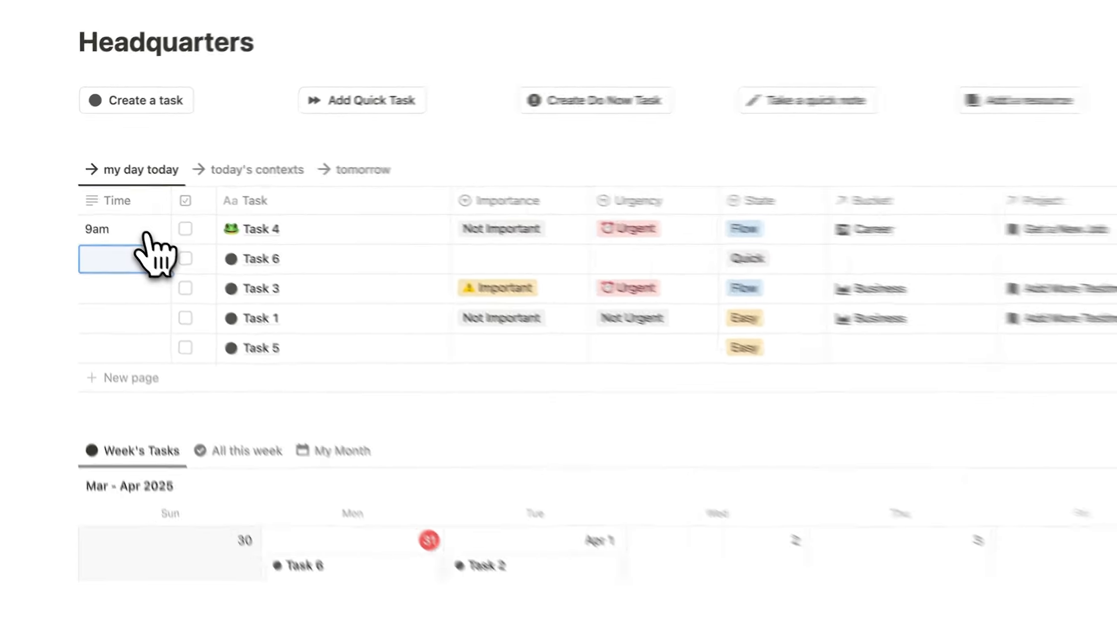
pyautogui.write('11')
pyautogui.press('Return')
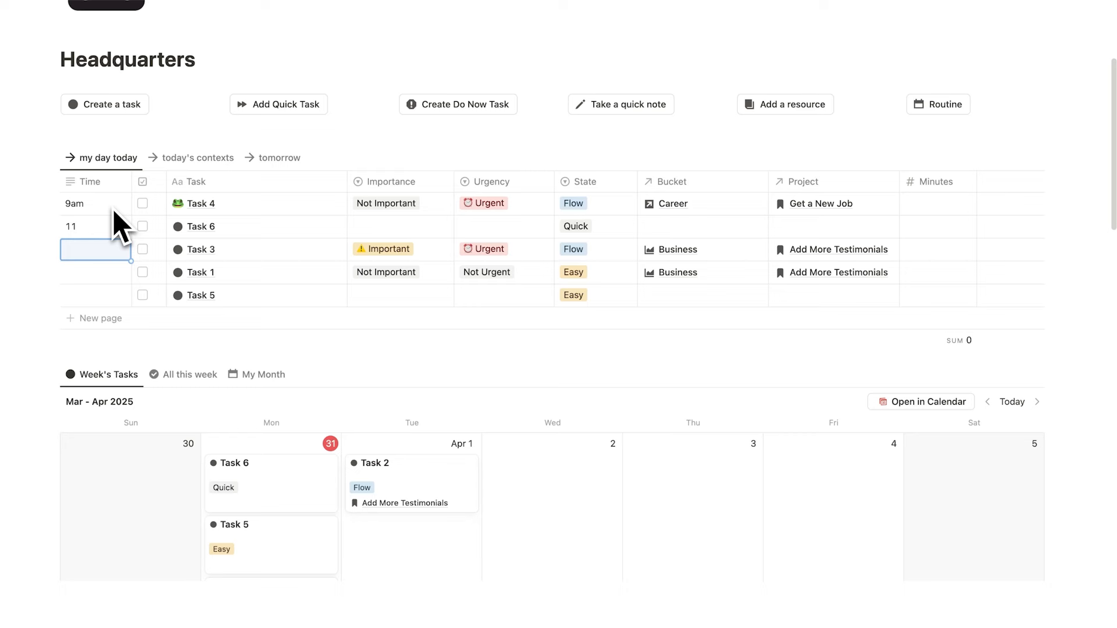
pyautogui.write('11.15')
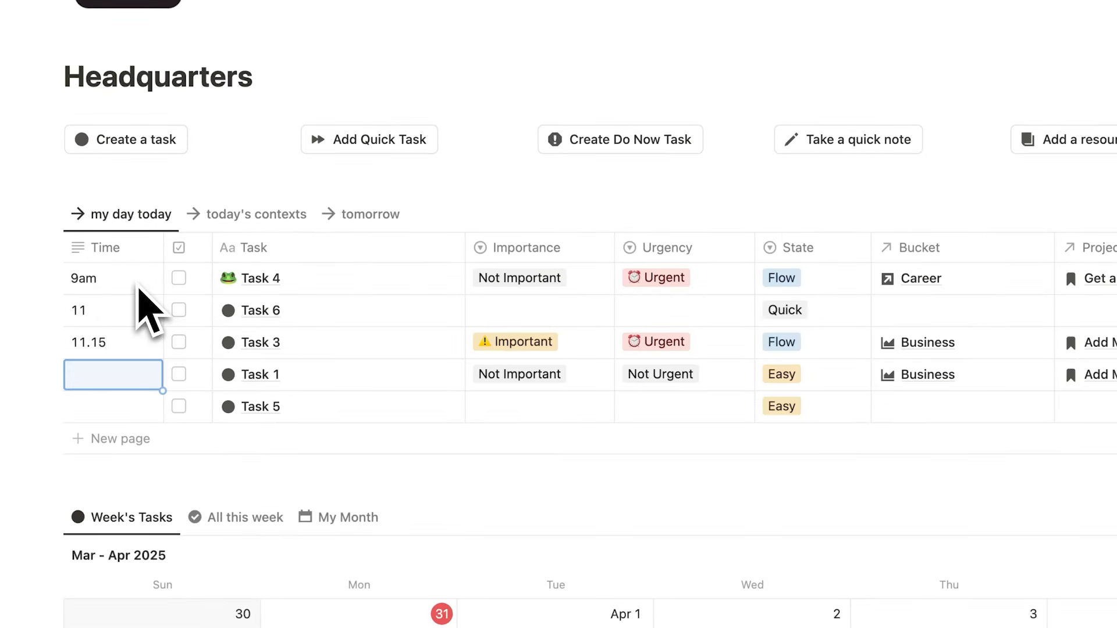
pyautogui.write('2')
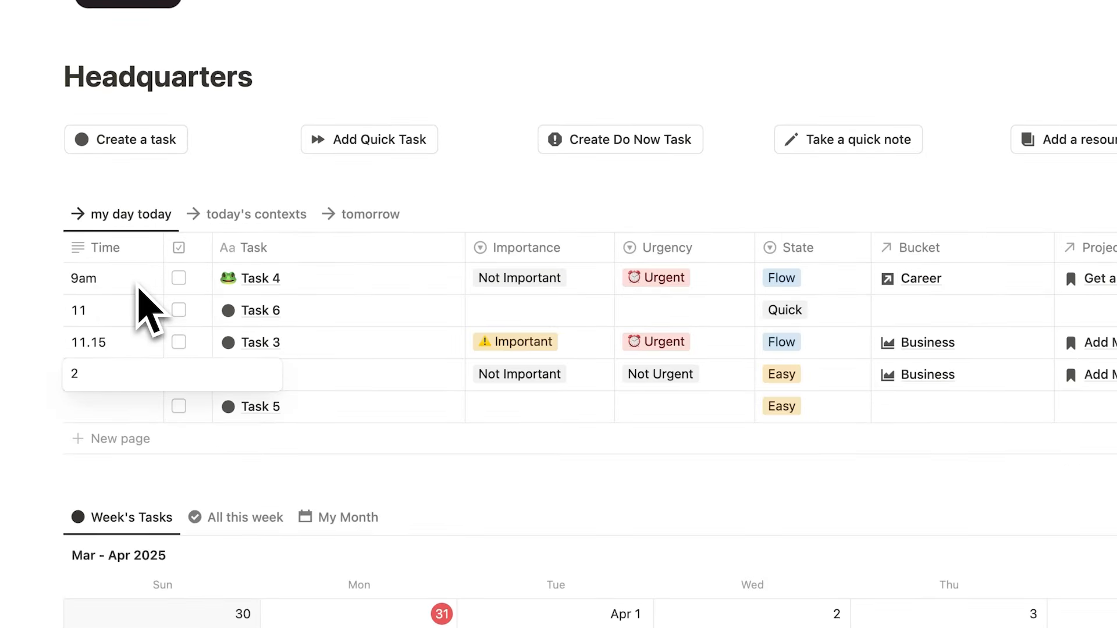
pyautogui.write('2.30')
pyautogui.press('Return')
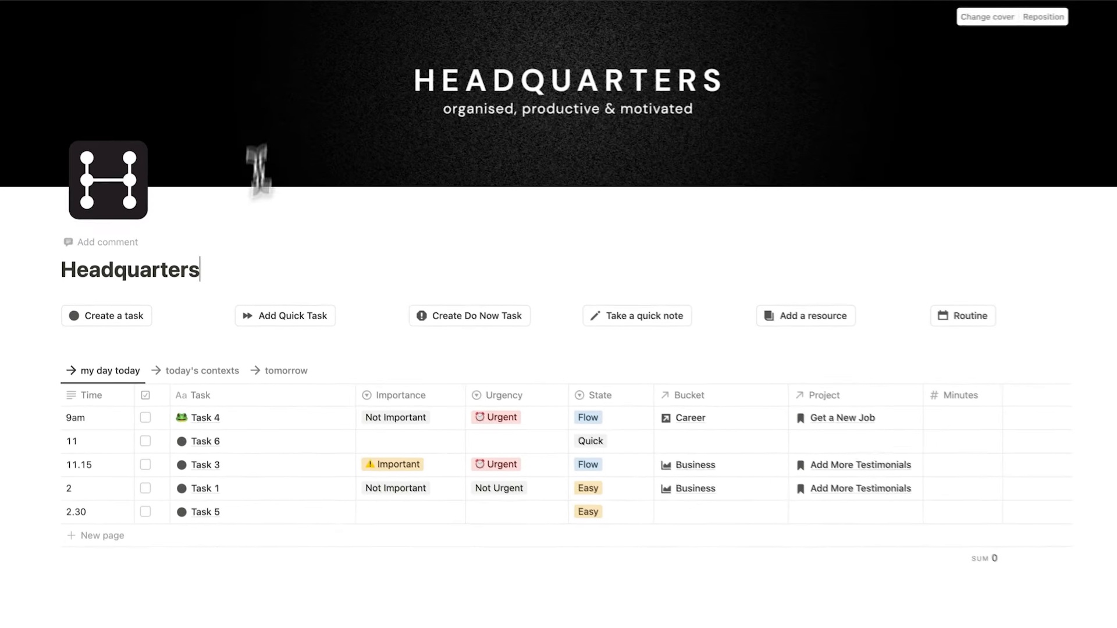
# View the Get a New Job project page linked to Task 4 and return to the my day today table.
pyautogui.scroll(-3, 540, 143)
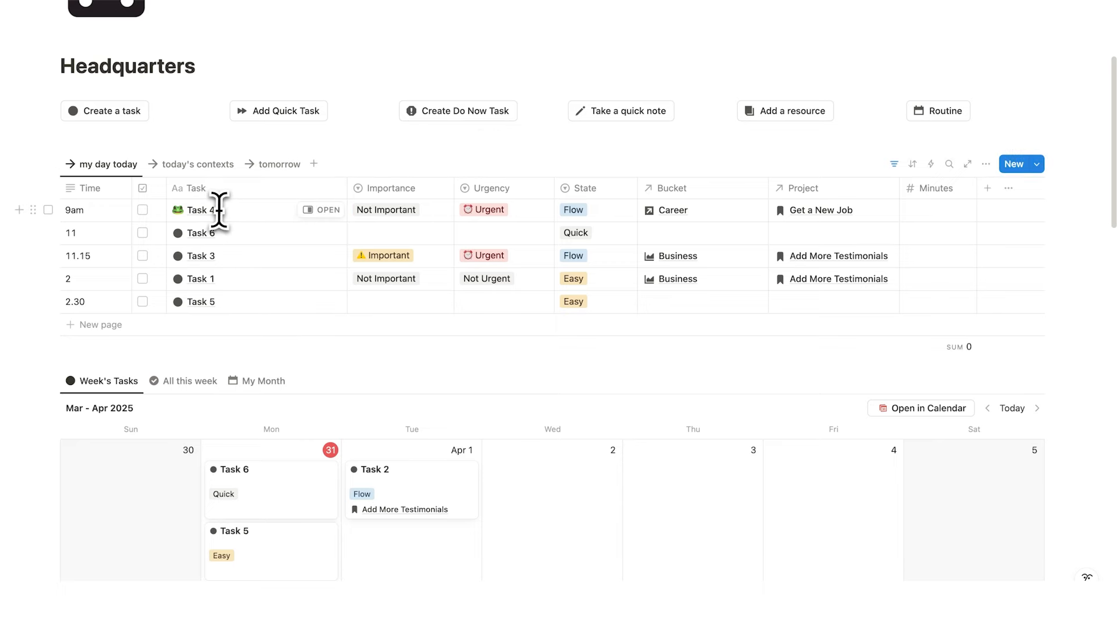
pyautogui.click(836, 214)
pyautogui.click(817, 258)
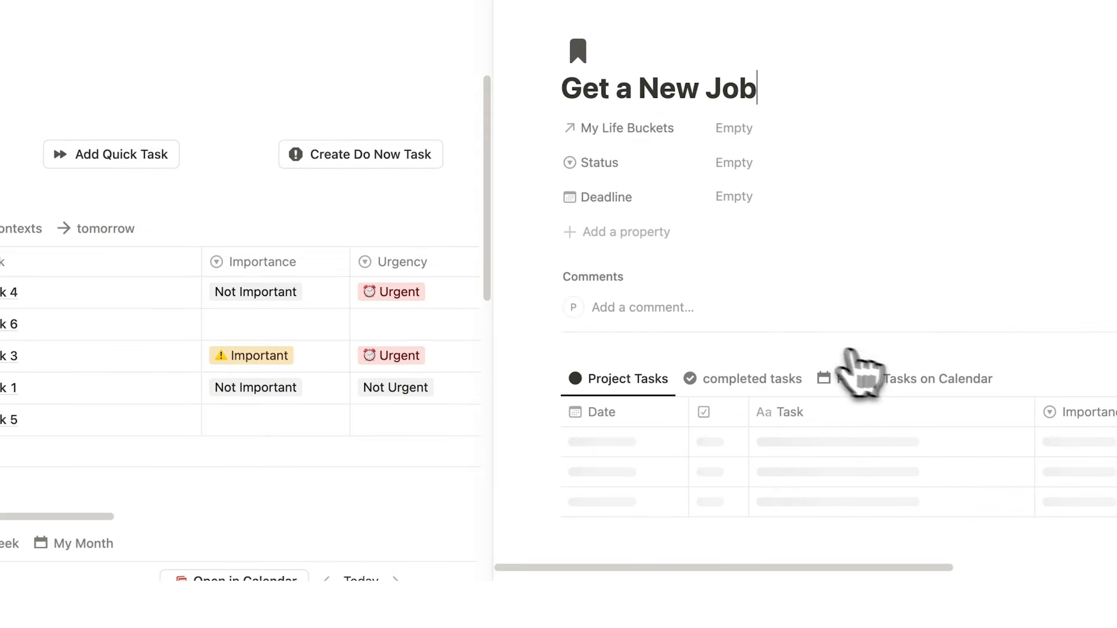
pyautogui.click(524, 1)
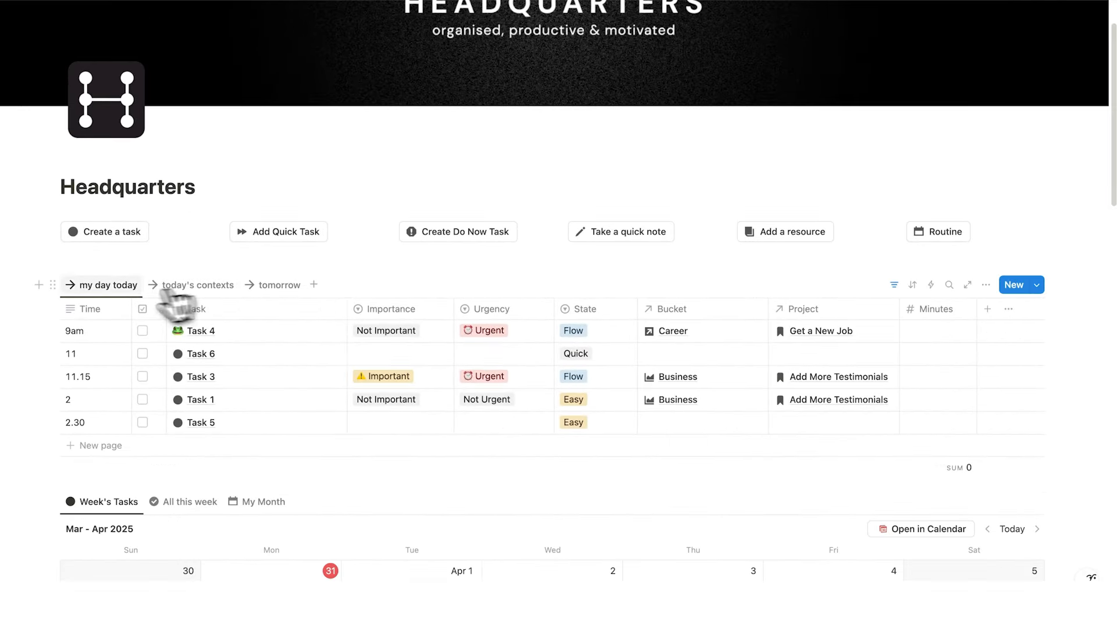
pyautogui.scroll(-3, 133, 378)
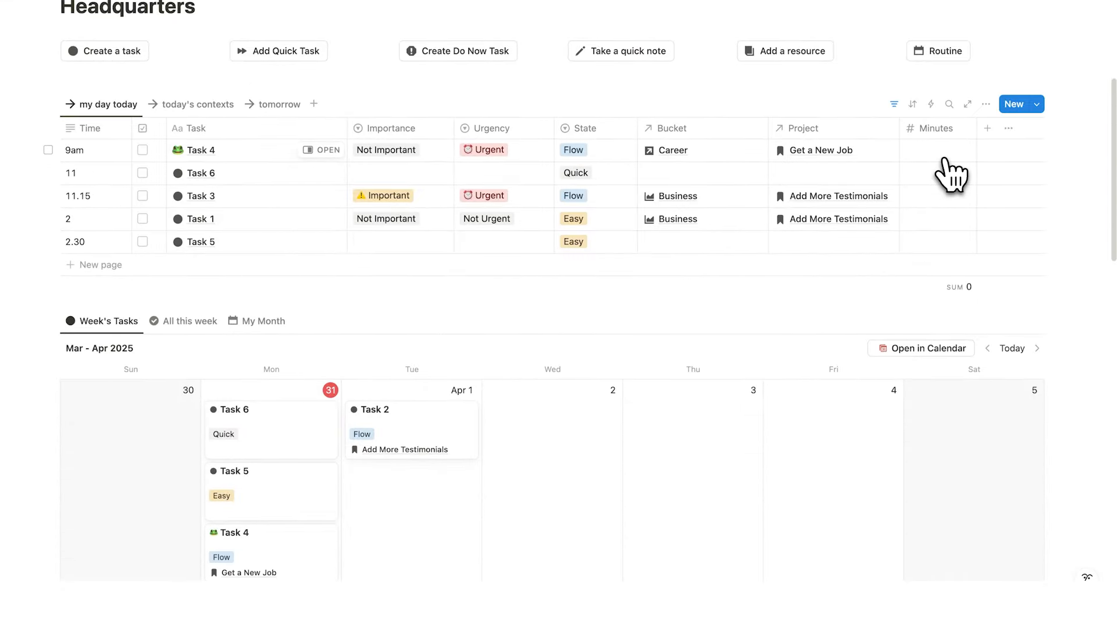
# Set Minutes to 120 for Task 4, 15 for Task 6, 165 for Task 3, 30 for Tasks 1 and 5, and complete Tasks 4 and 6.
pyautogui.click(944, 158)
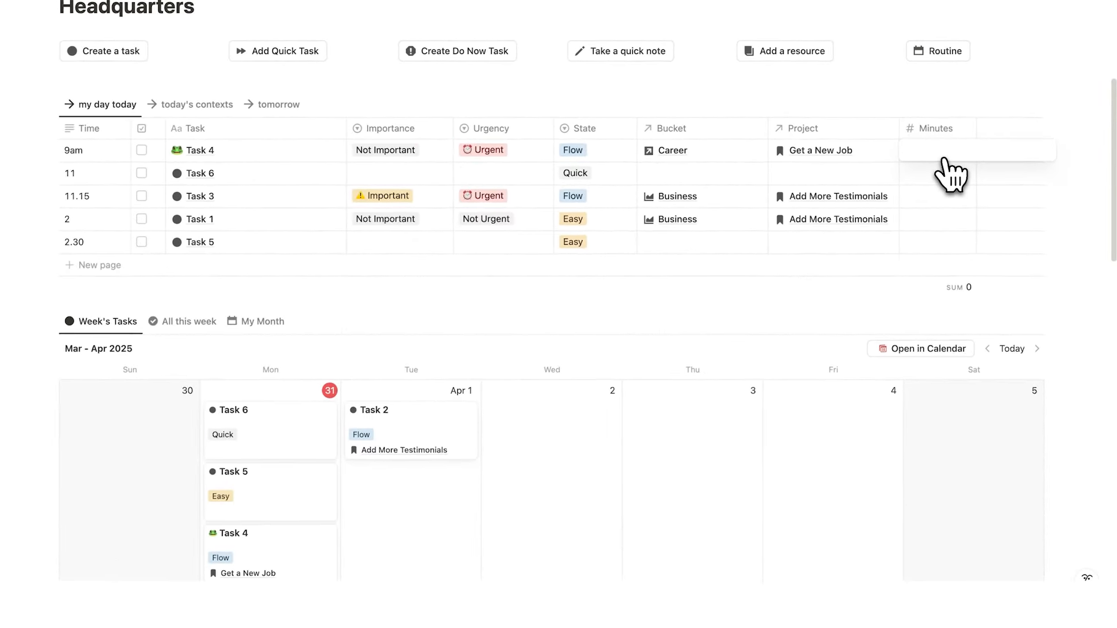
pyautogui.write('120')
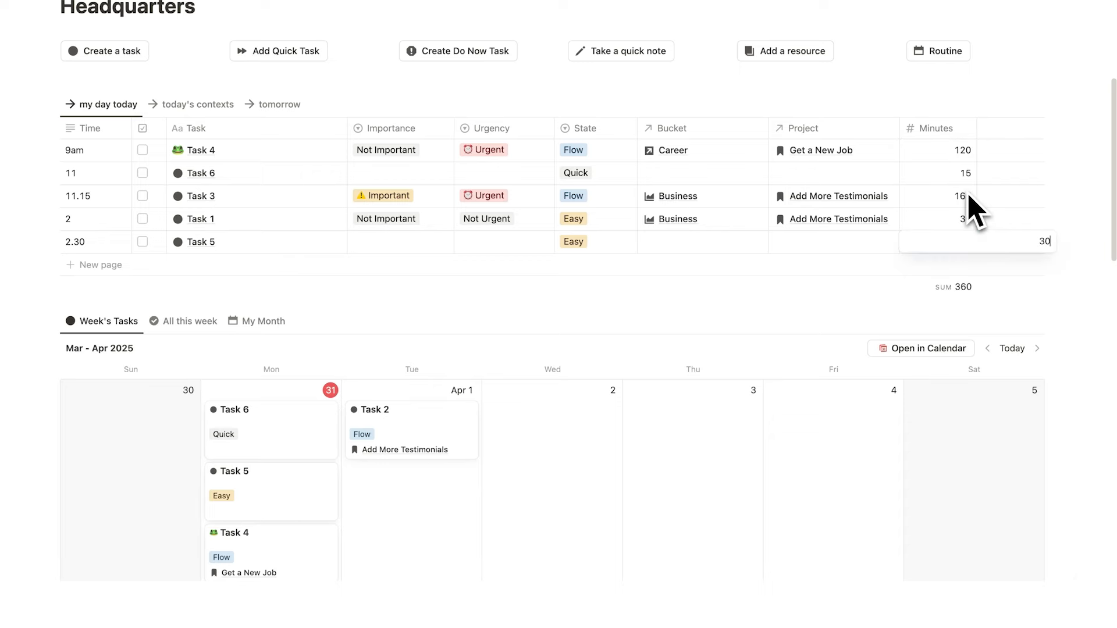
pyautogui.click(1075, 205)
pyautogui.click(1075, 205)
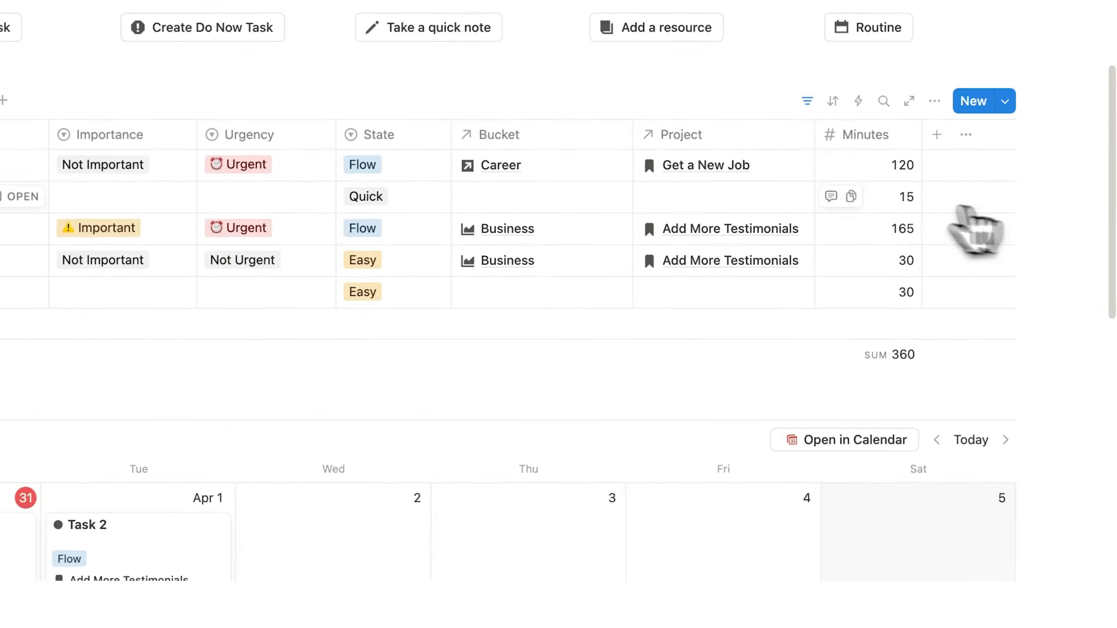
pyautogui.click(192, 169)
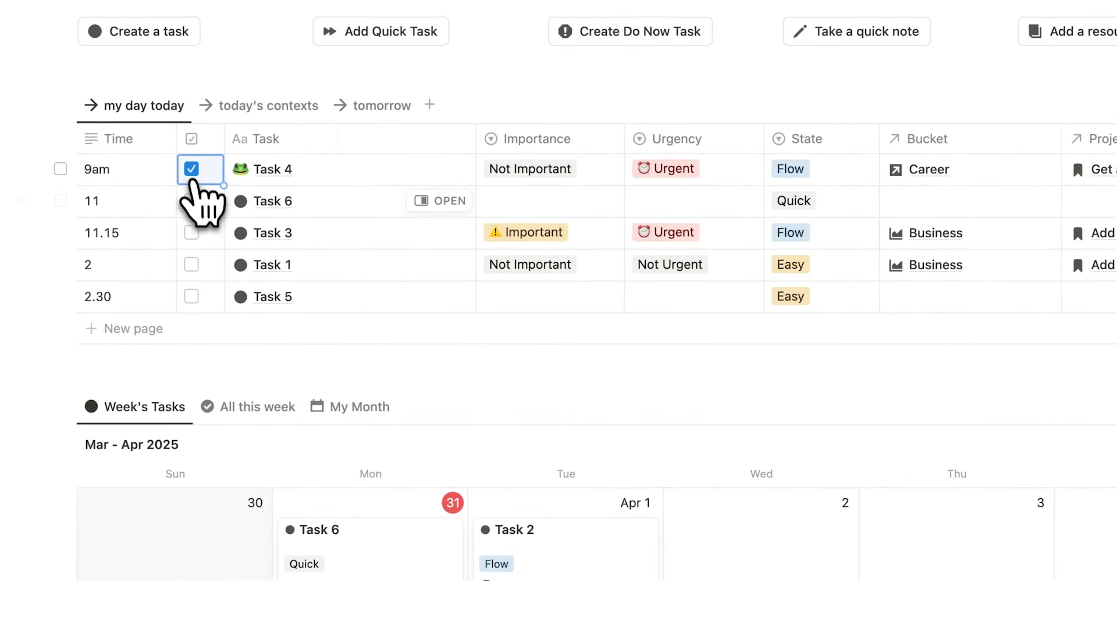
pyautogui.click(194, 200)
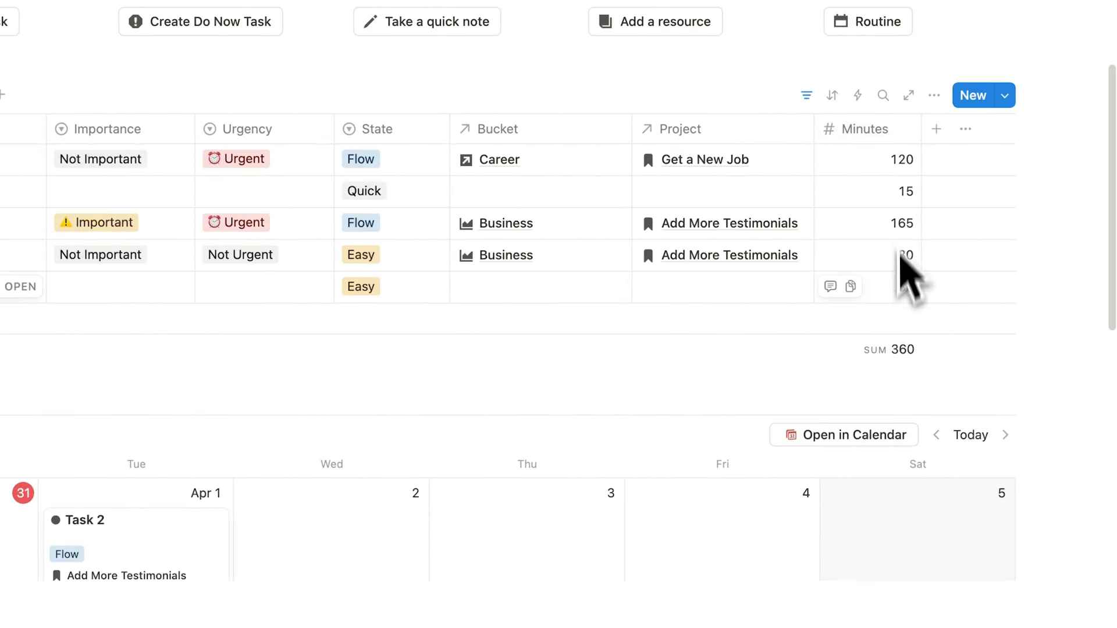
# Open the Time Track page and review the hours and minutes in the Time on Projects view.
pyautogui.scroll(-15, 744, 200)
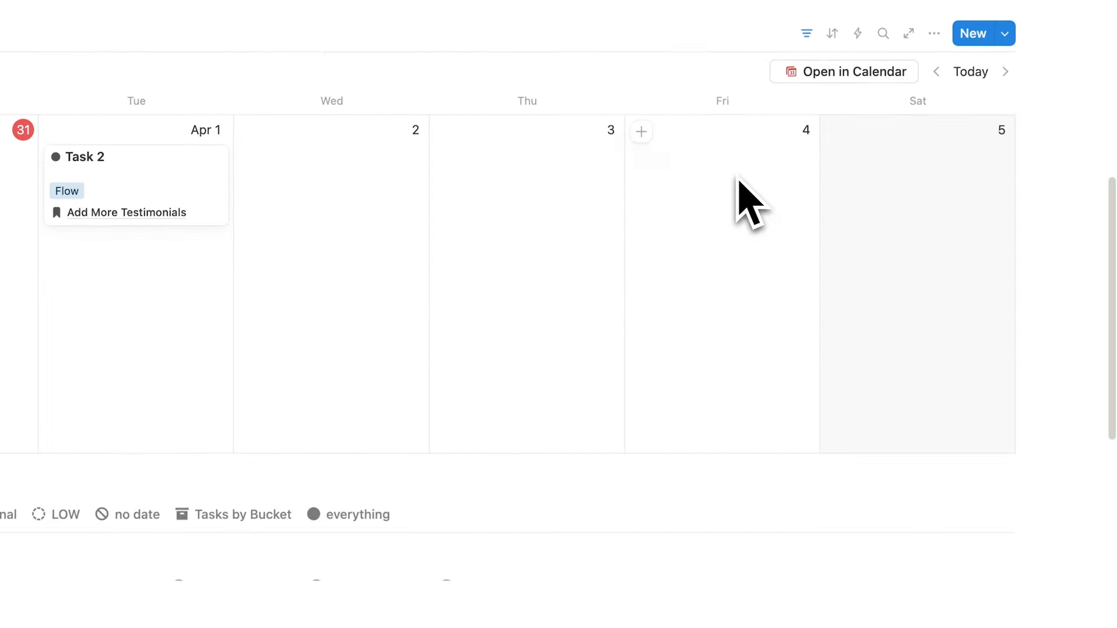
pyautogui.scroll(-5, 737, 178)
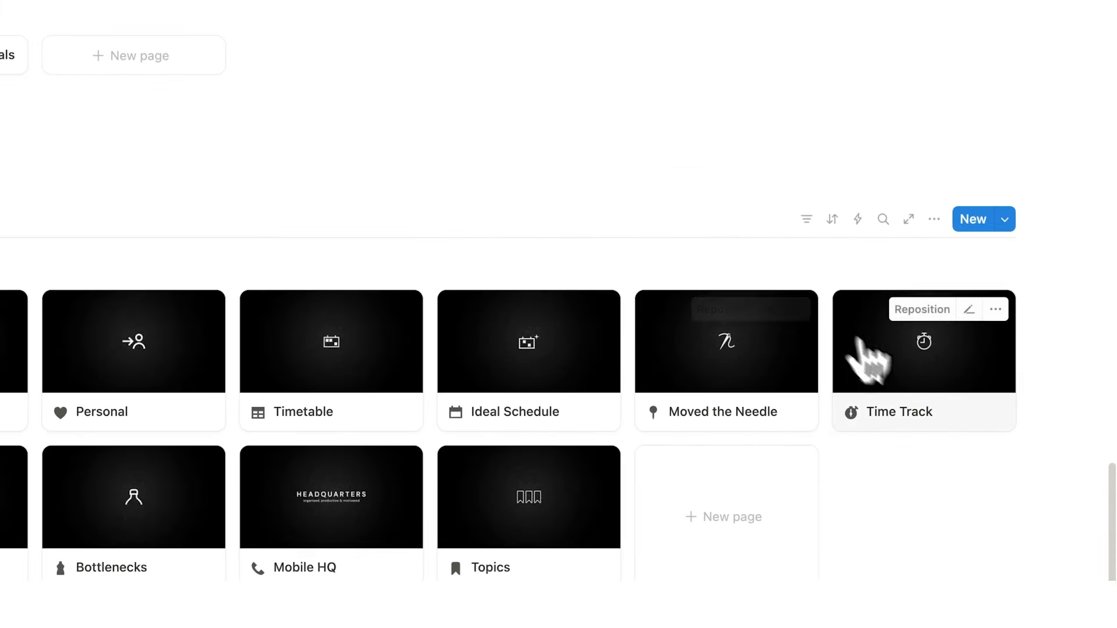
pyautogui.click(914, 369)
pyautogui.click(162, 33)
pyautogui.scroll(-4, 414, 132)
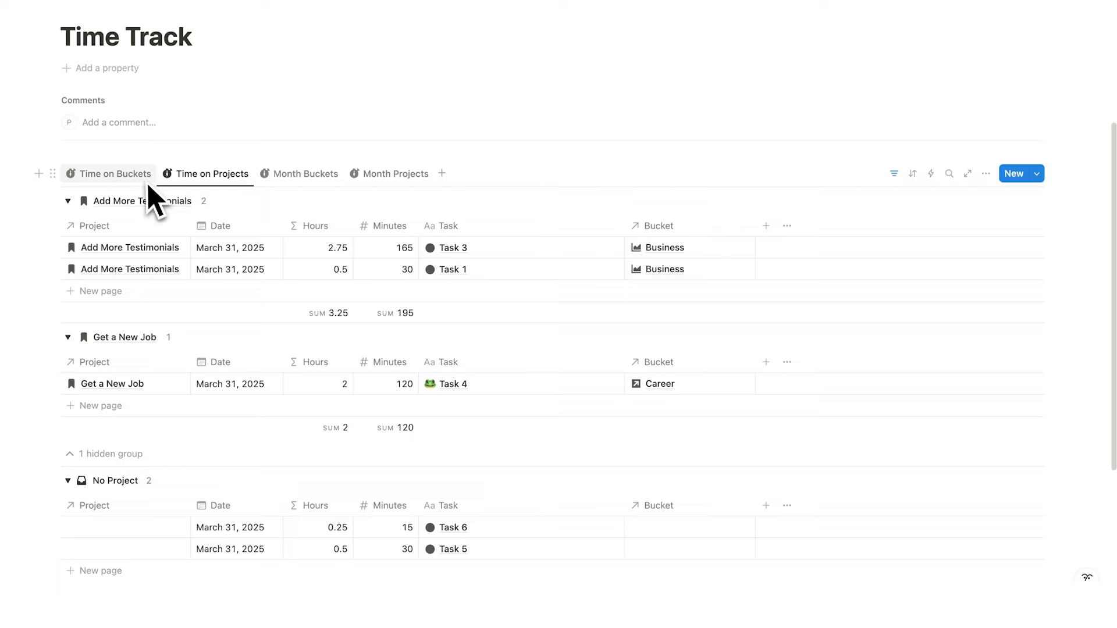
pyautogui.scroll(-2, 216, 63)
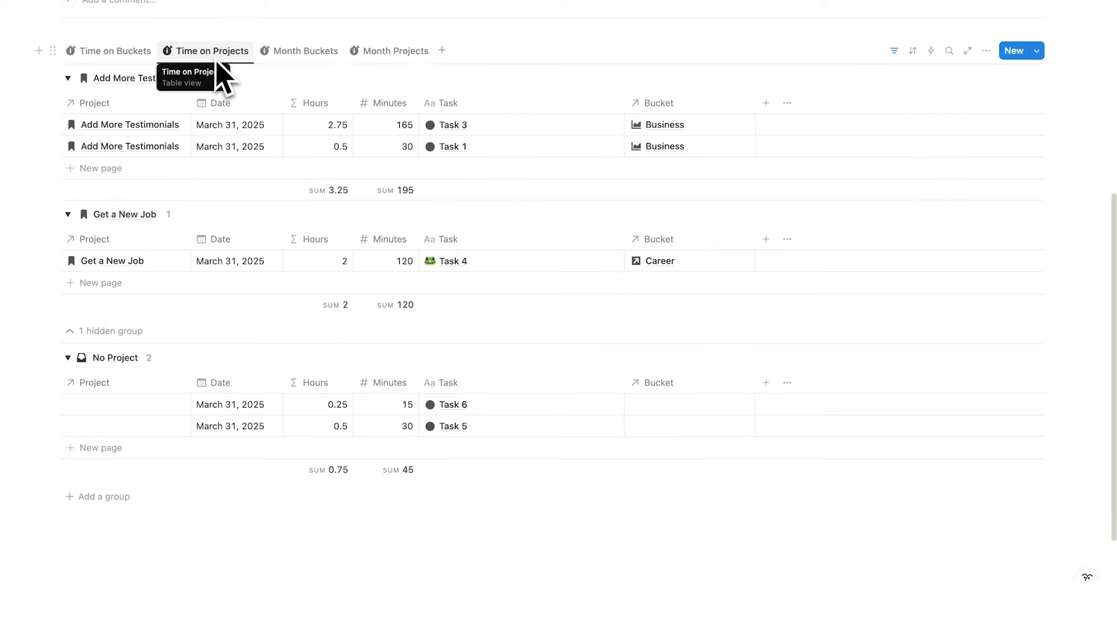
# Show the Time on Buckets view and expand its hidden No Bucket group.
pyautogui.click(128, 57)
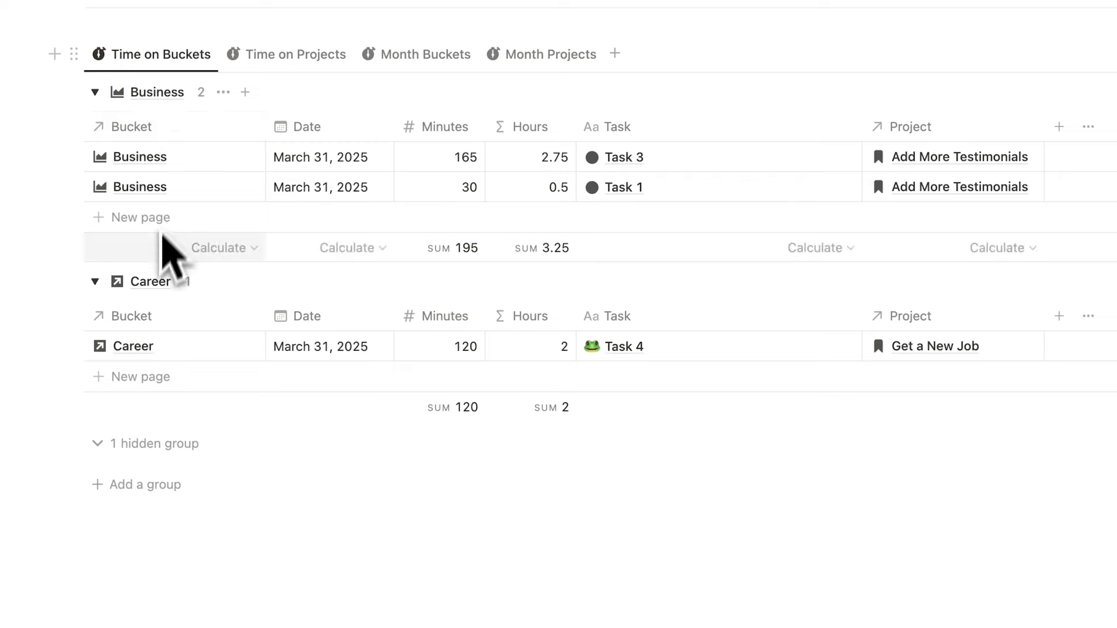
pyautogui.scroll(-2, 175, 209)
pyautogui.click(184, 352)
pyautogui.scroll(-1, 180, 369)
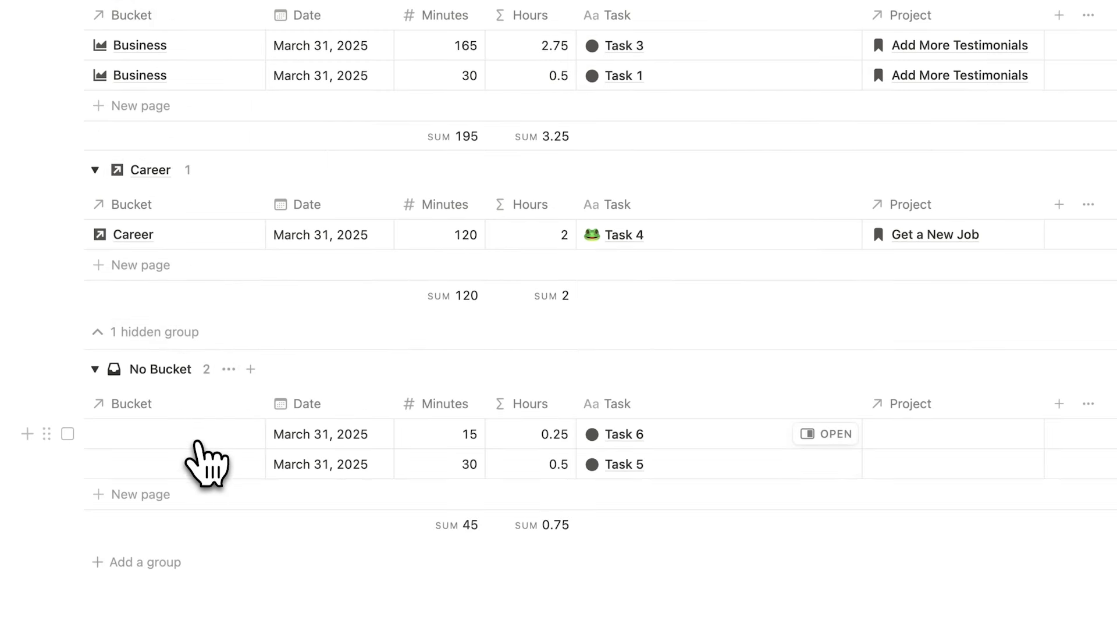
# Link Task 6 to the Career bucket and Task 5 to the Business bucket in the No Bucket group.
pyautogui.click(198, 443)
pyautogui.click(227, 254)
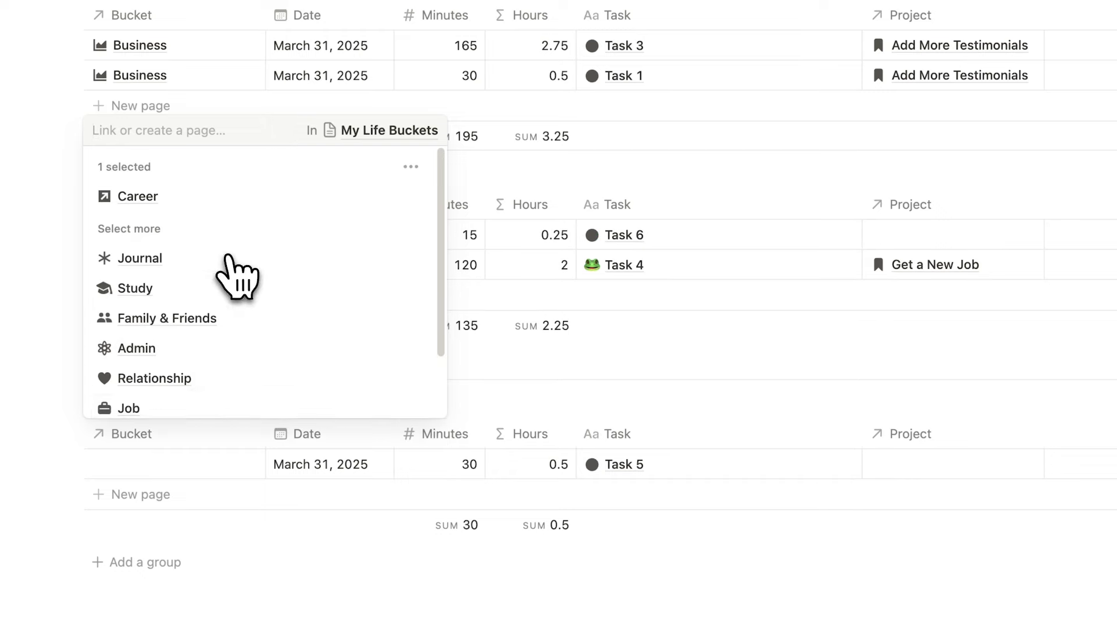
pyautogui.click(180, 466)
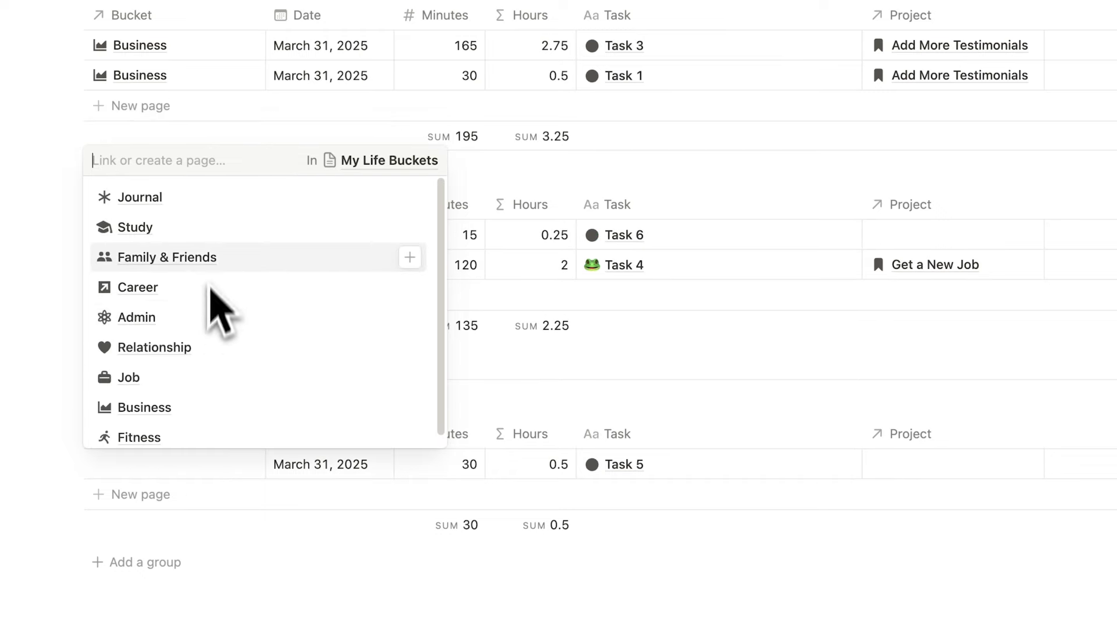
pyautogui.click(252, 407)
pyautogui.press('Escape')
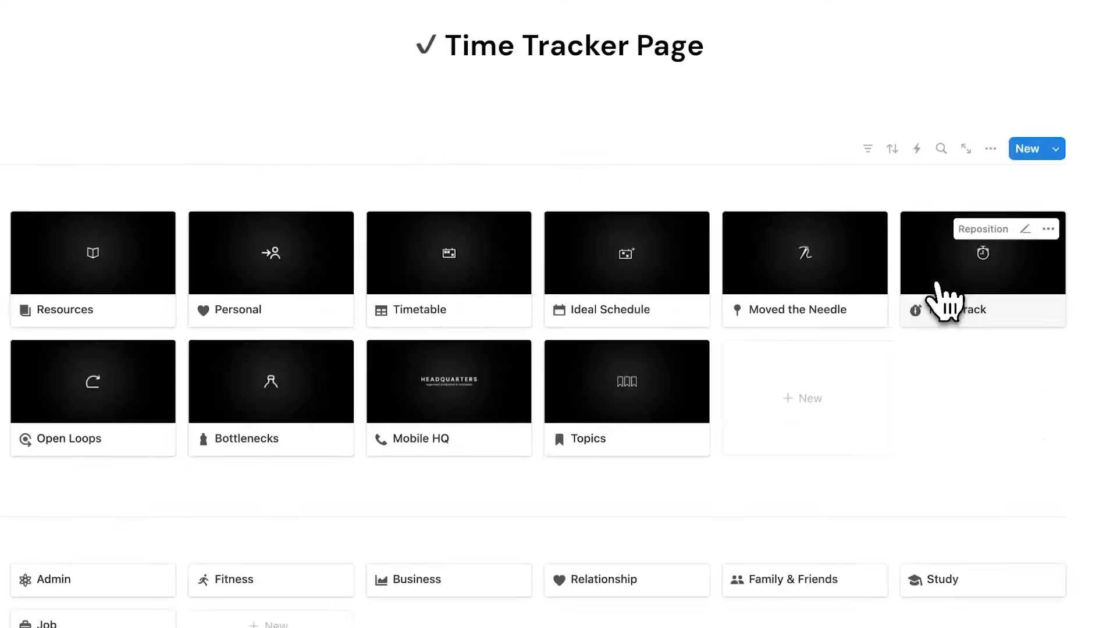
# Open the Time Track page from the dashboard's page gallery to view the Month Buckets table.
pyautogui.click(939, 298)
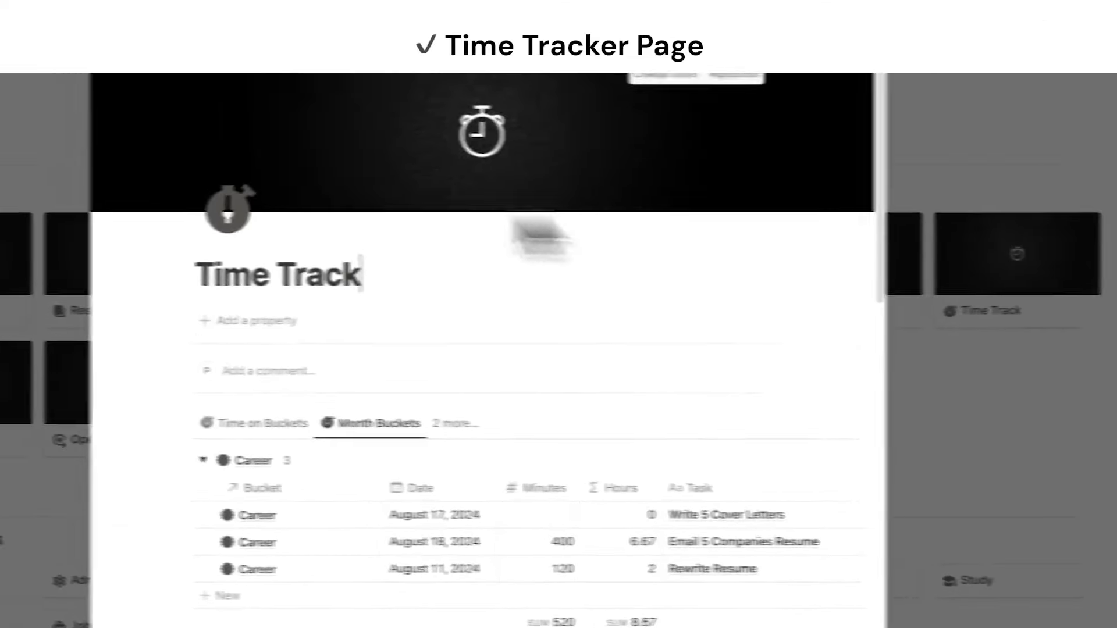